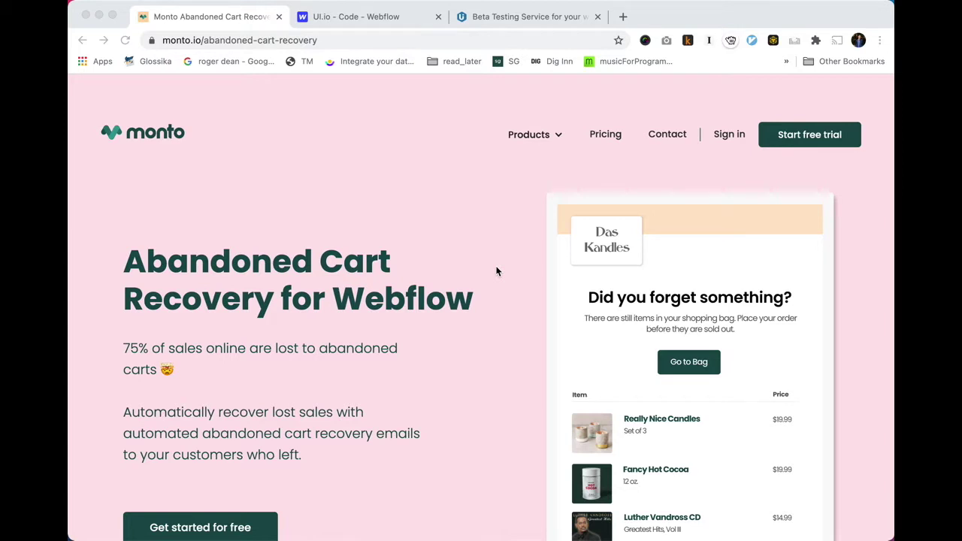
Highlight the 75% of sales statistic, narrow the selection to the 75 figure, then clear it.
left_click(192, 362)
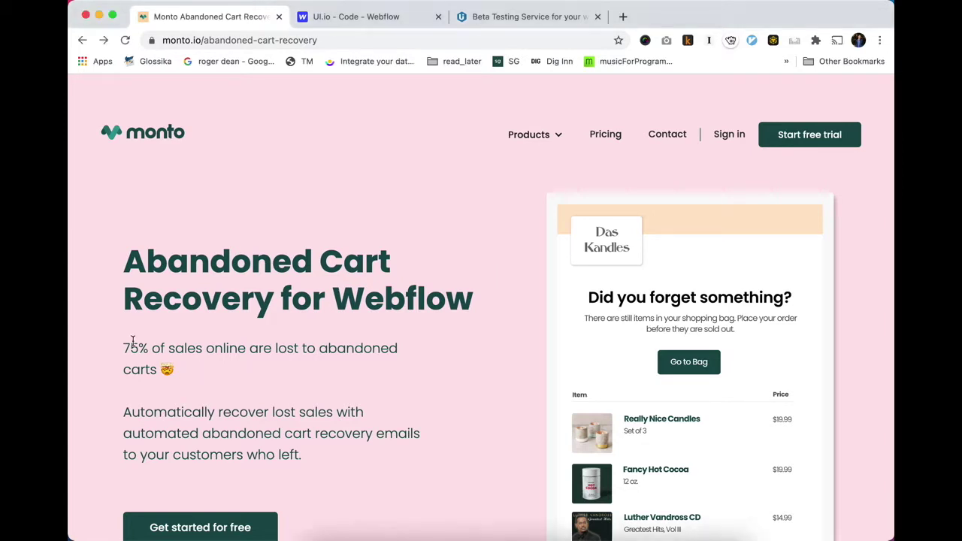
left_click_drag(125, 341, 196, 367)
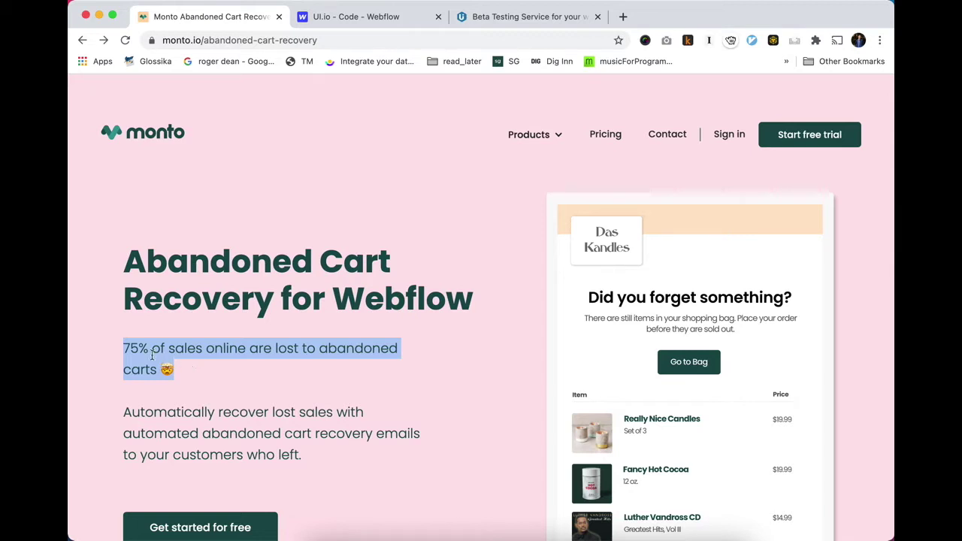
left_click_drag(124, 349, 140, 354)
left_click(149, 378)
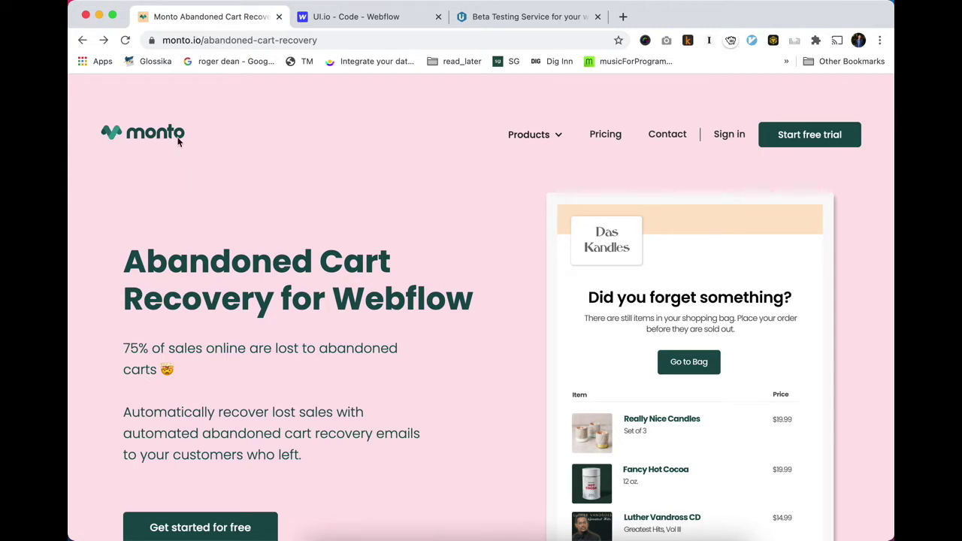
Go to the Abandoned Cart Recovery product page from Monto's products menu.
left_click(167, 42)
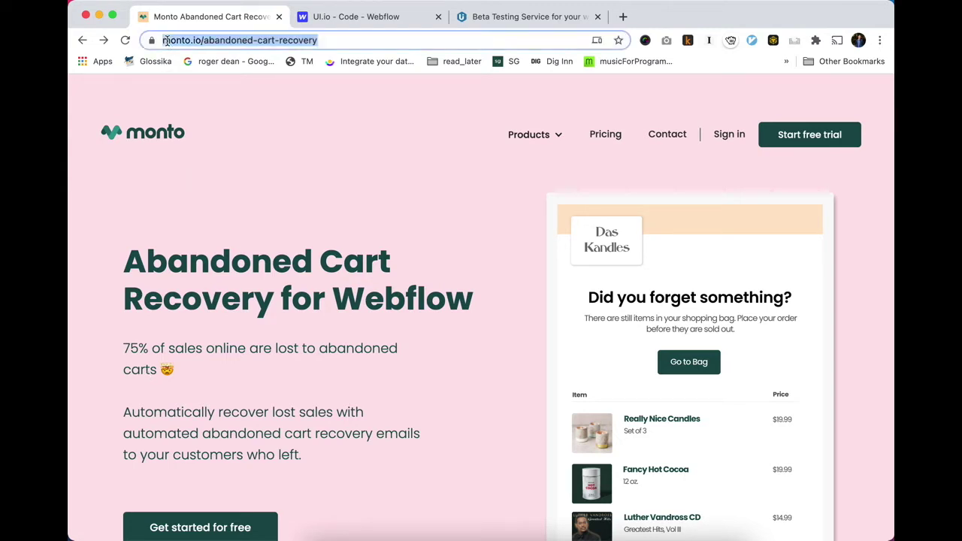
double_click(167, 42)
left_click(387, 165)
left_click(528, 135)
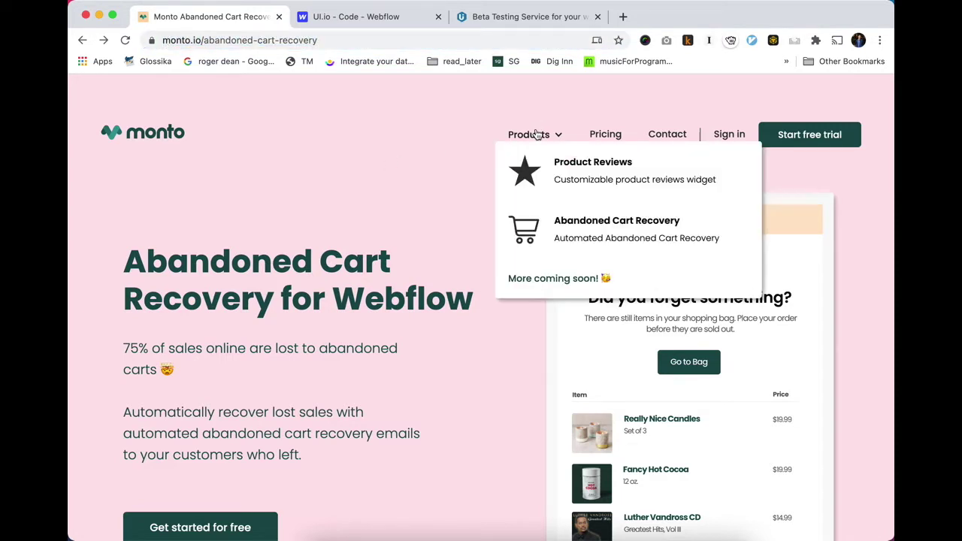
left_click(575, 220)
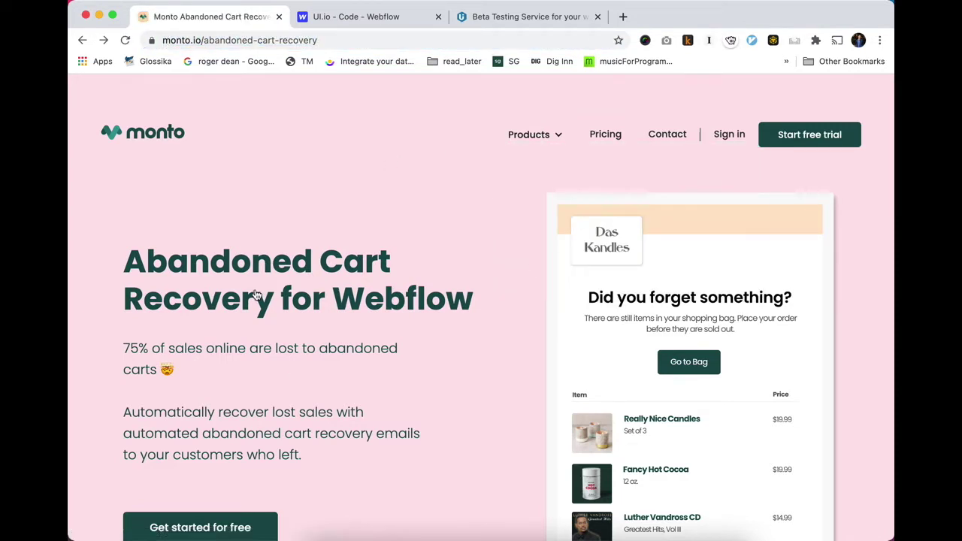
Start the free trial and enter the account holder's full name and e-mail address.
left_click(833, 145)
left_click(616, 217)
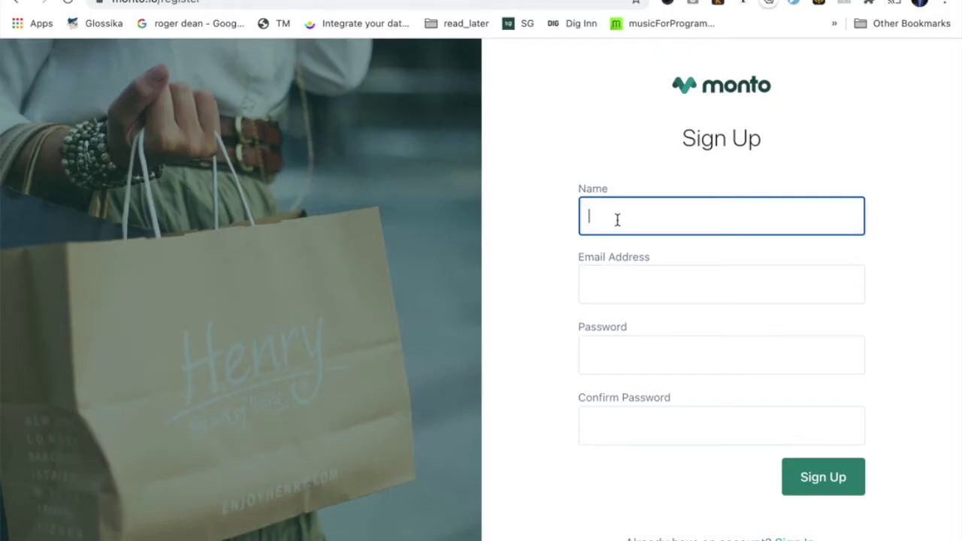
key("Tab")
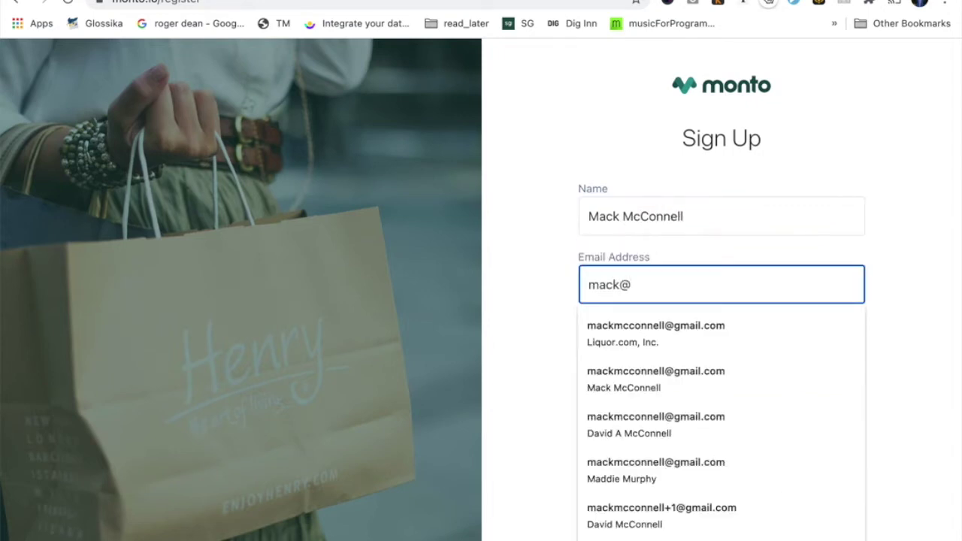
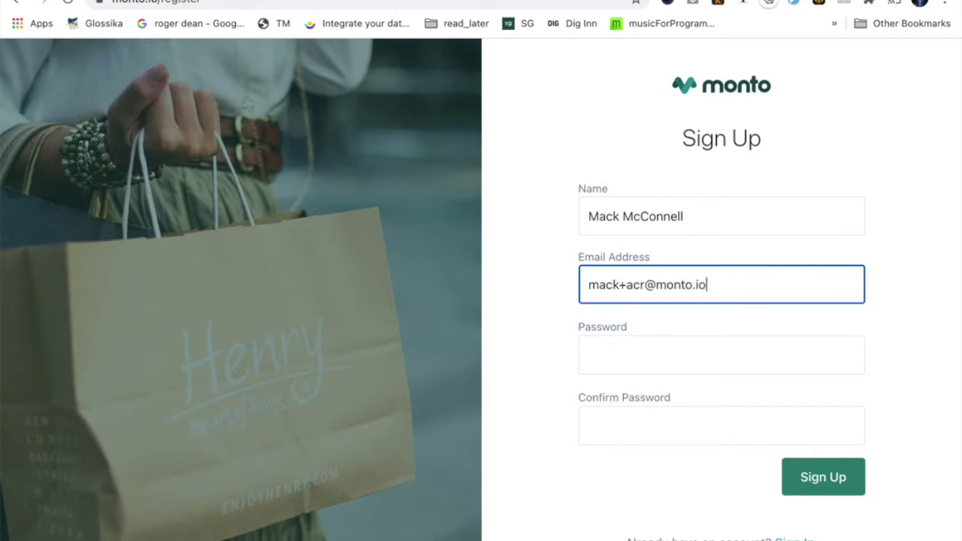
Enter and confirm the account password, submit the sign-up, and dismiss the password-manager prompt.
key("Tab")
type("password")
key("Tab")
type("password")
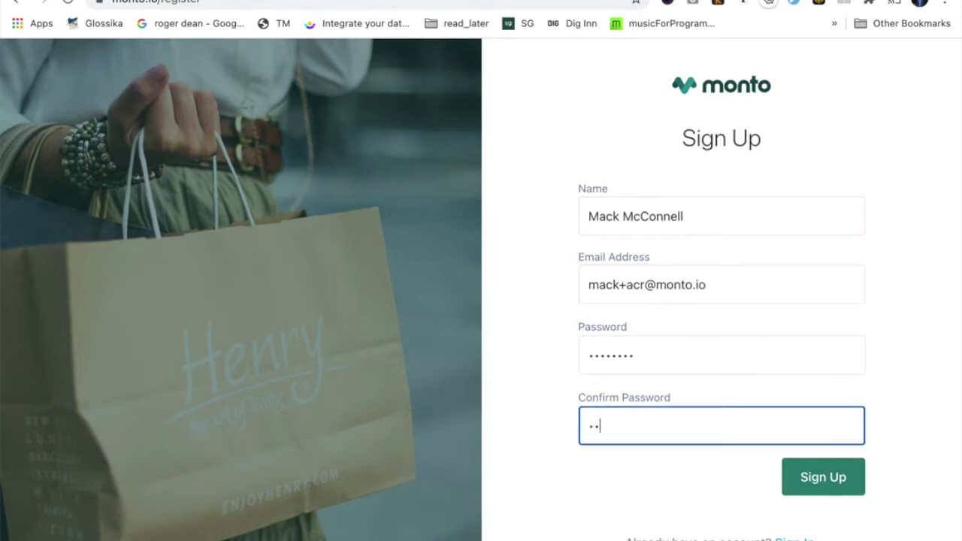
left_click(821, 474)
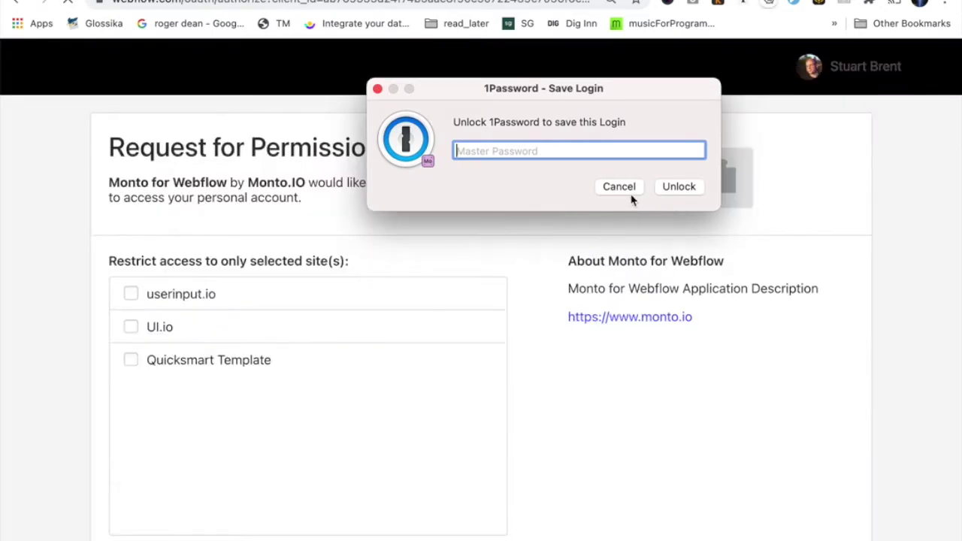
left_click(619, 186)
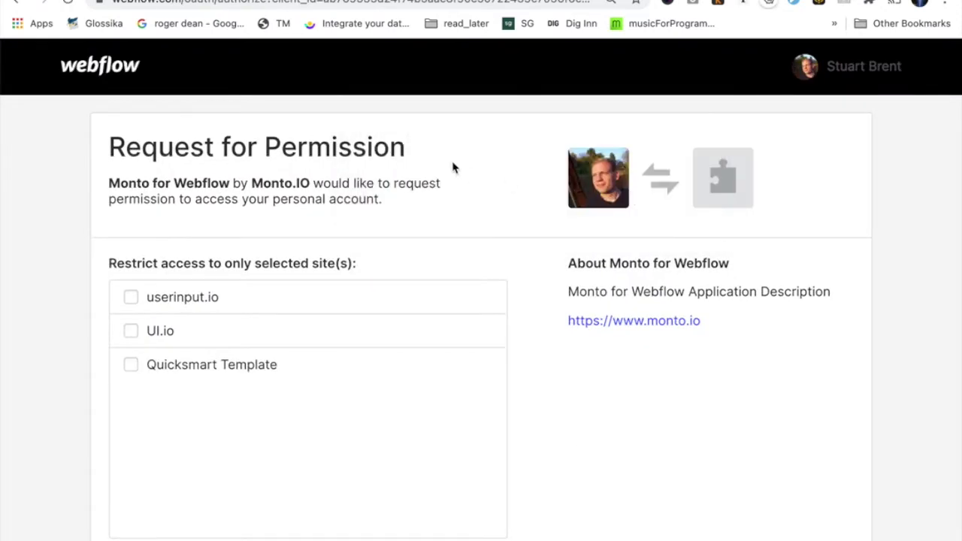
Grant Monto Webflow access to only the UI.io site, then begin entering the store name.
left_click(131, 333)
left_click(131, 334)
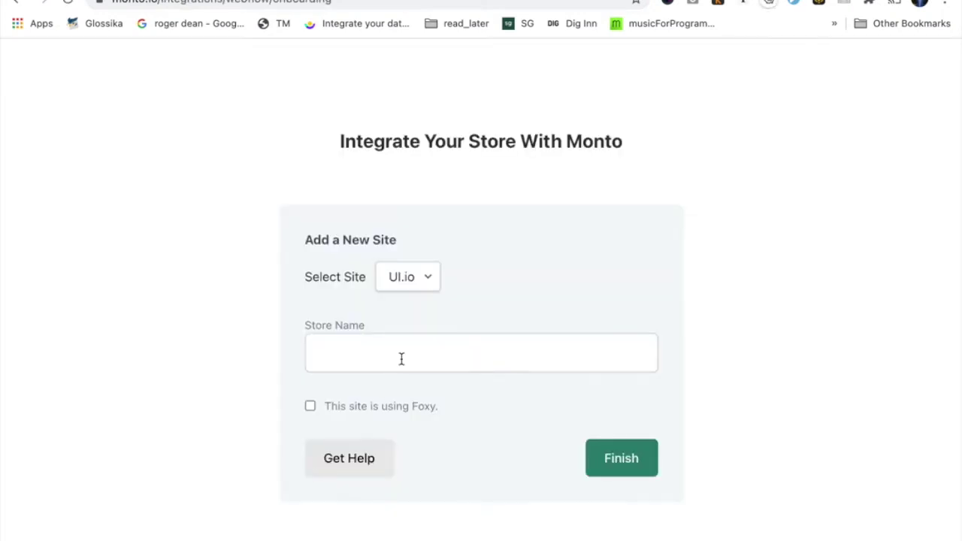
left_click(401, 358)
Name the store 'UserInput', leave Foxy unticked, and finish adding it.
type("UserINput")
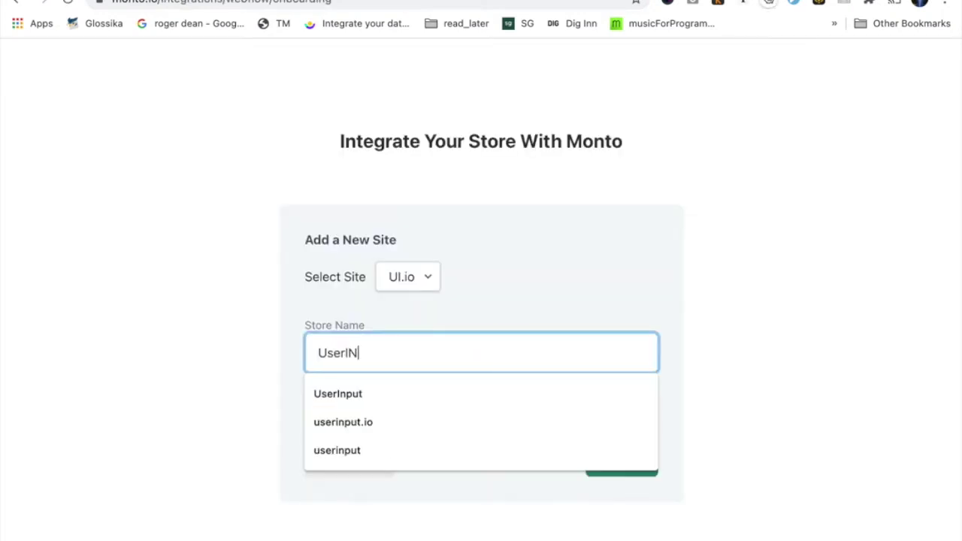
key("BackSpace")
key("BackSpace")
key("BackSpace")
key("BackSpace")
type("nput")
left_click(250, 358)
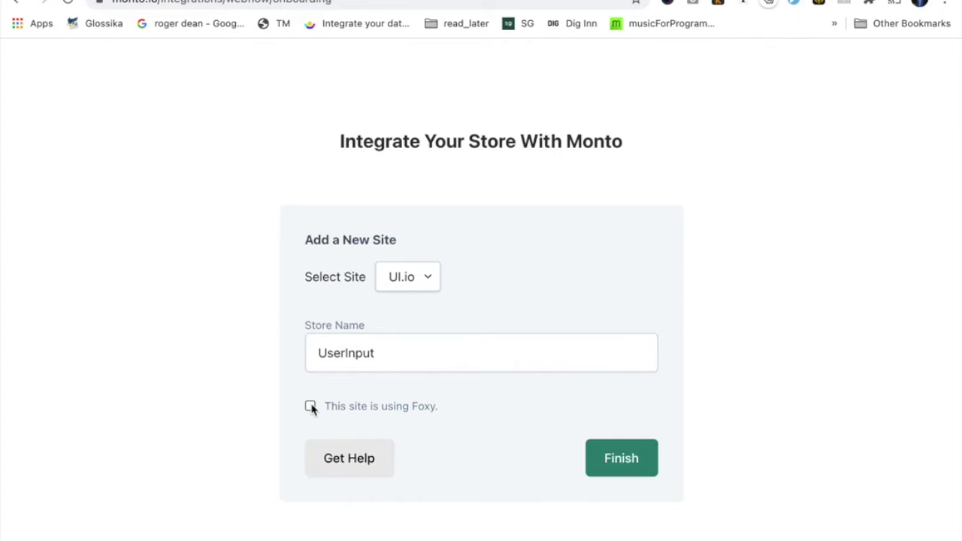
left_click(637, 475)
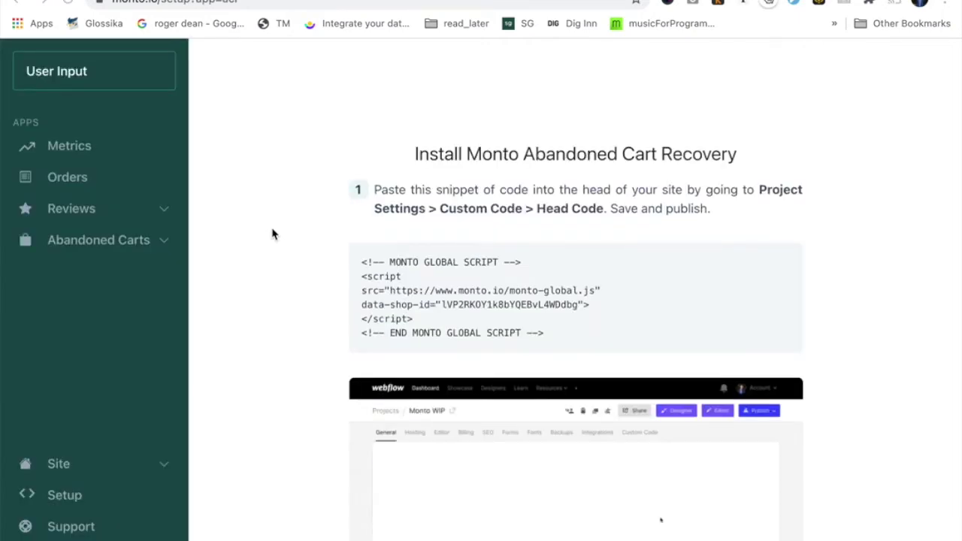
Select and copy Monto's global install script snippet for the Webflow head code.
scroll(322, 236, "down", 5)
scroll(322, 244, "up", 5)
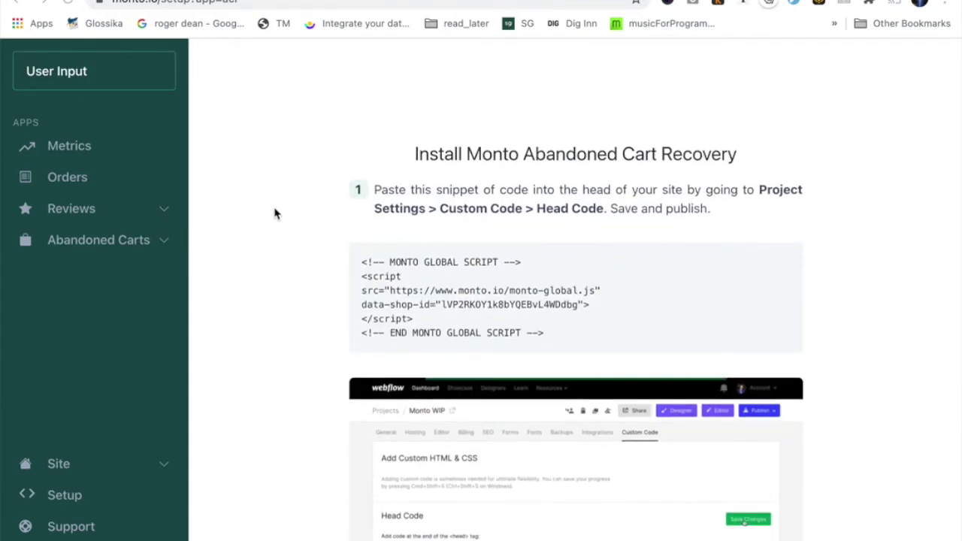
left_click_drag(560, 347, 360, 276)
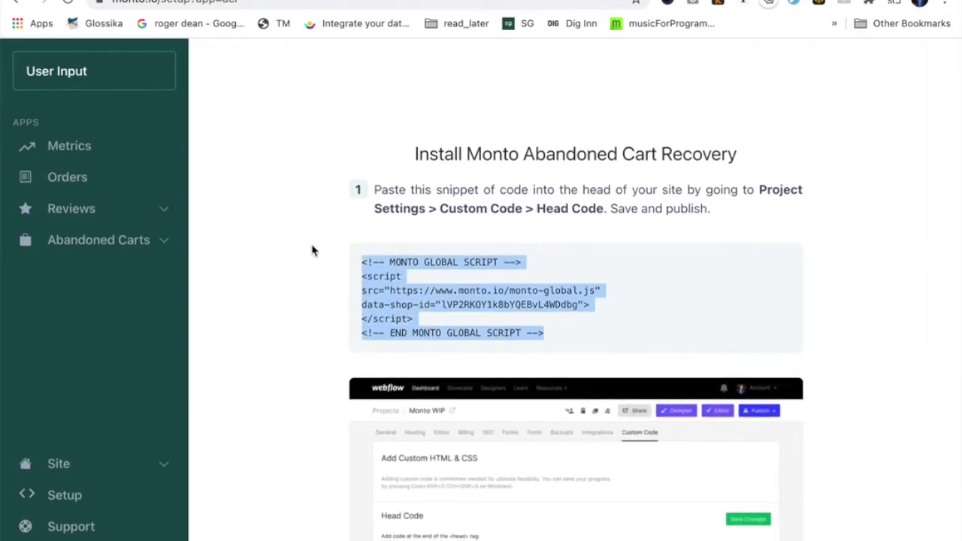
scroll(308, 354, "down", 3)
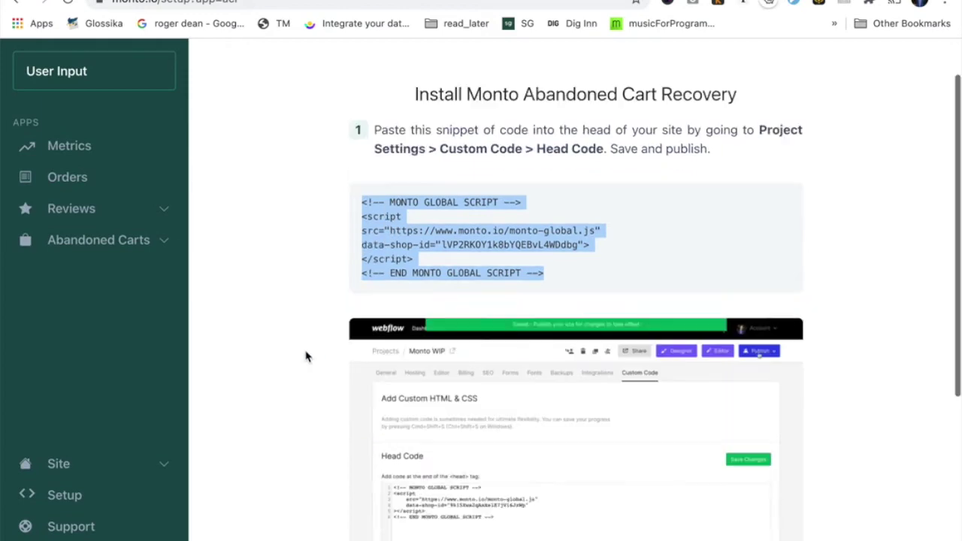
scroll(355, 265, "up", 3)
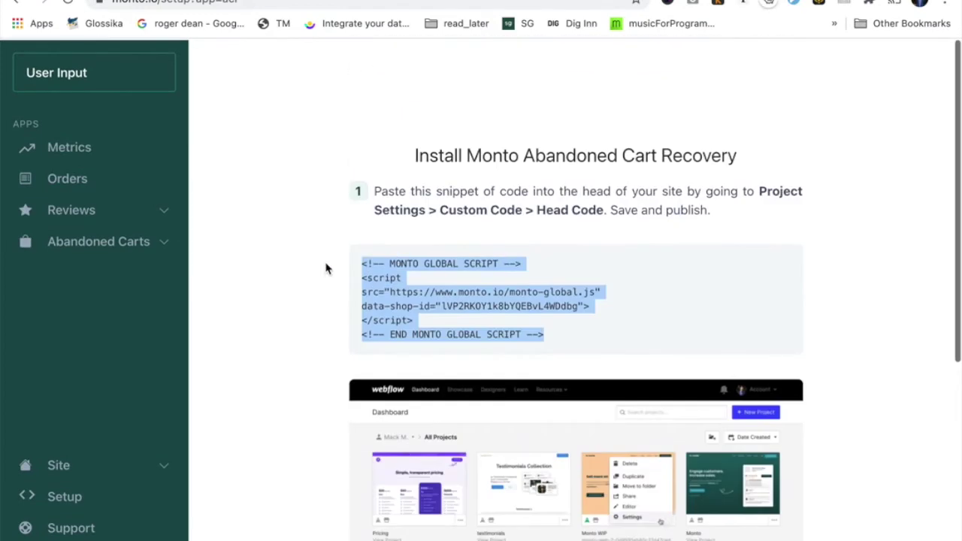
key("ctrl+Tab")
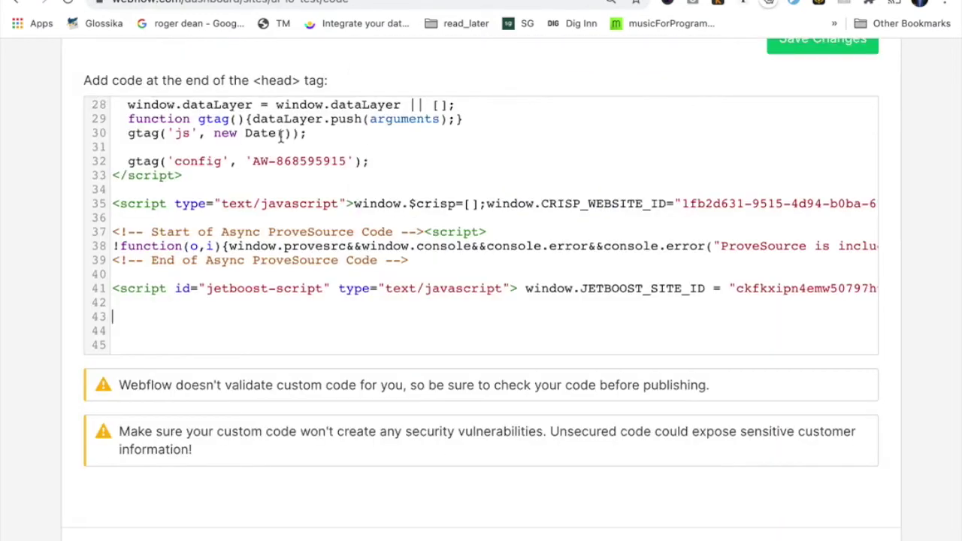
Open the Webflow site's Custom Code settings from the Designer's project settings.
scroll(280, 136, "up", 10)
scroll(85, 190, "up", 5)
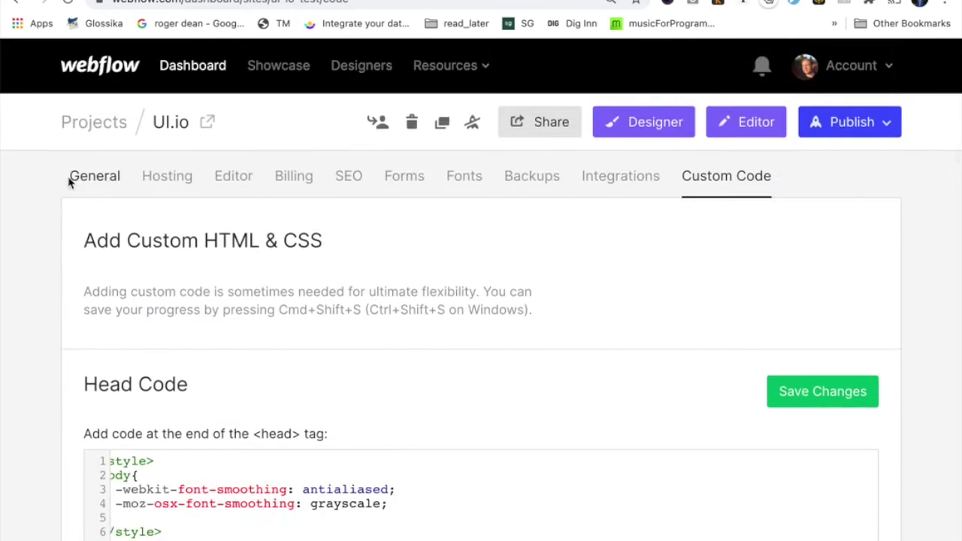
left_click(659, 122)
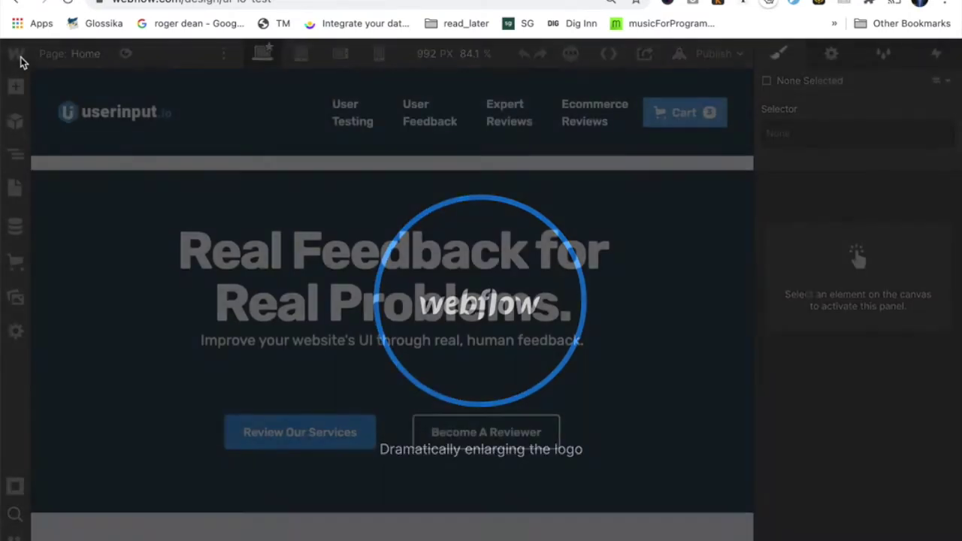
mouse_move(20, 58)
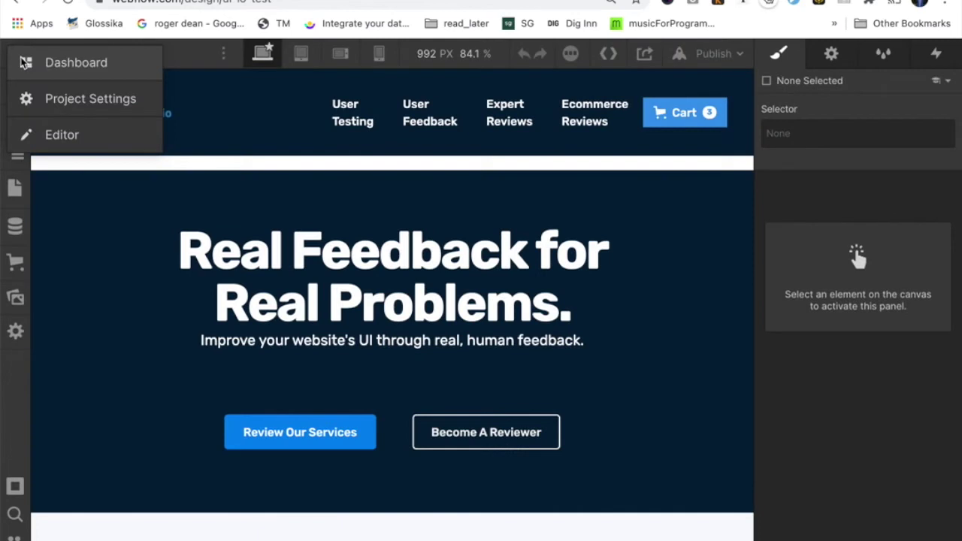
left_click(57, 96)
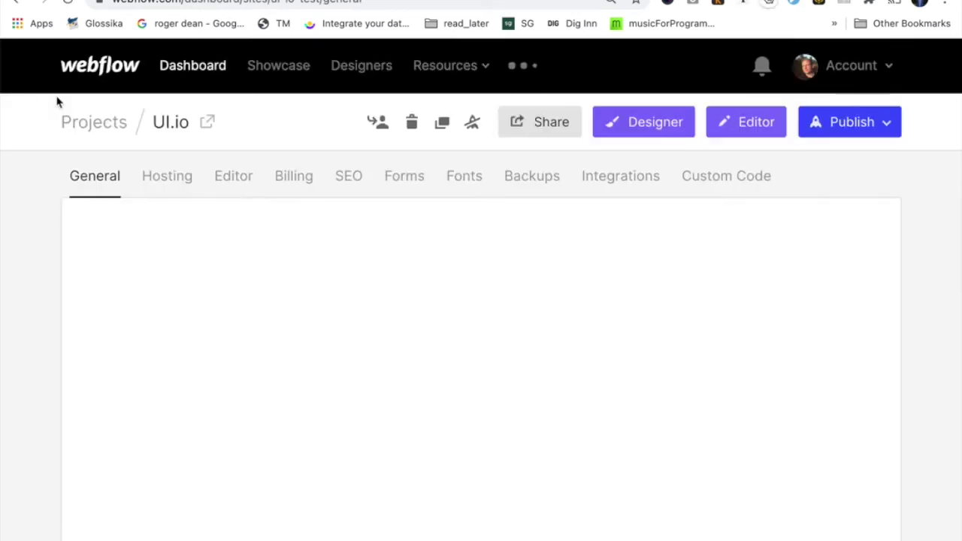
left_click(729, 178)
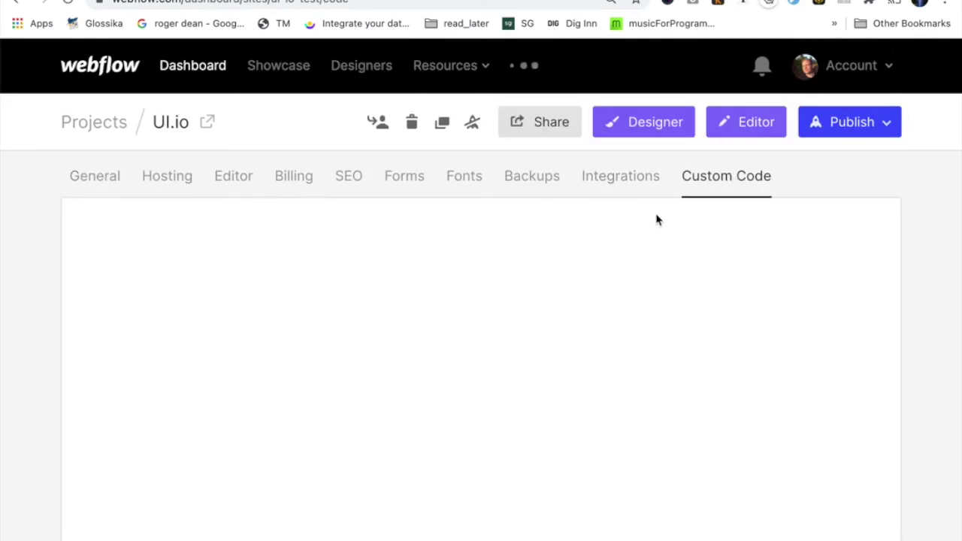
Paste the Monto script over the old script lines in Head Code and save.
scroll(126, 402, "down", 6)
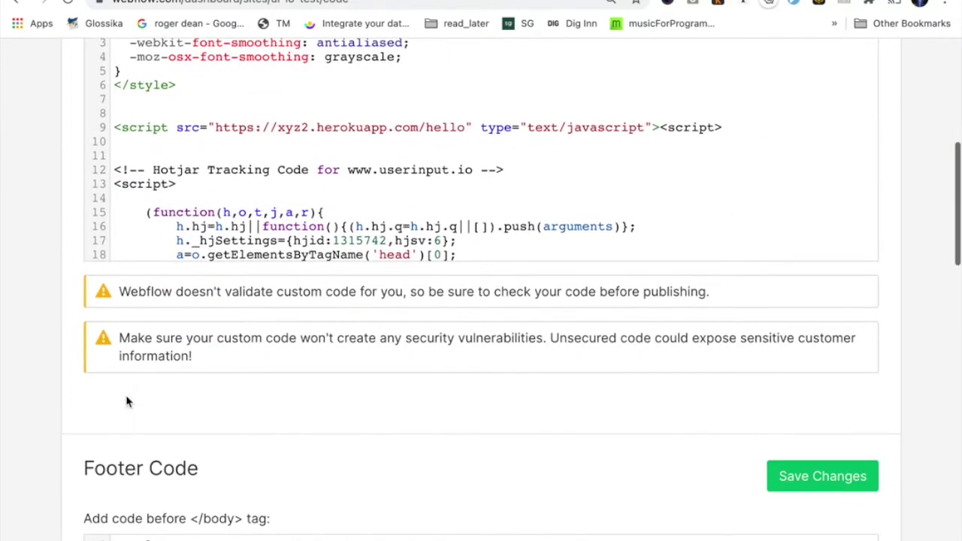
scroll(232, 248, "down", 7)
left_click(232, 248)
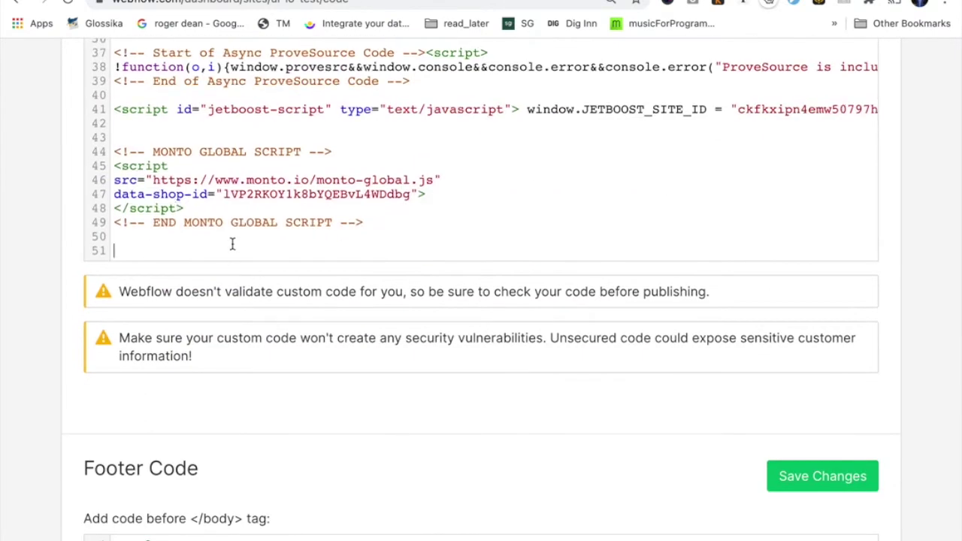
key("Up")
key("Up")
key("Up")
key("Up")
key("Up")
key("Up")
key("Up")
key("shift+Down")
key("shift+Down")
key("shift+Down")
key("shift+Down")
key("shift+Down")
key("shift+Down")
key("shift+Down")
type("<!-- MONTO GLOBAL SCRIPT --> <script src=\"https://www.monto.io/monto-global.js\" data-shop-id=\"1VP2RKOY1k8bYQEBvL4WDdbg\"> </script> <!-- END MONTO GLOBAL SCRIPT -->")
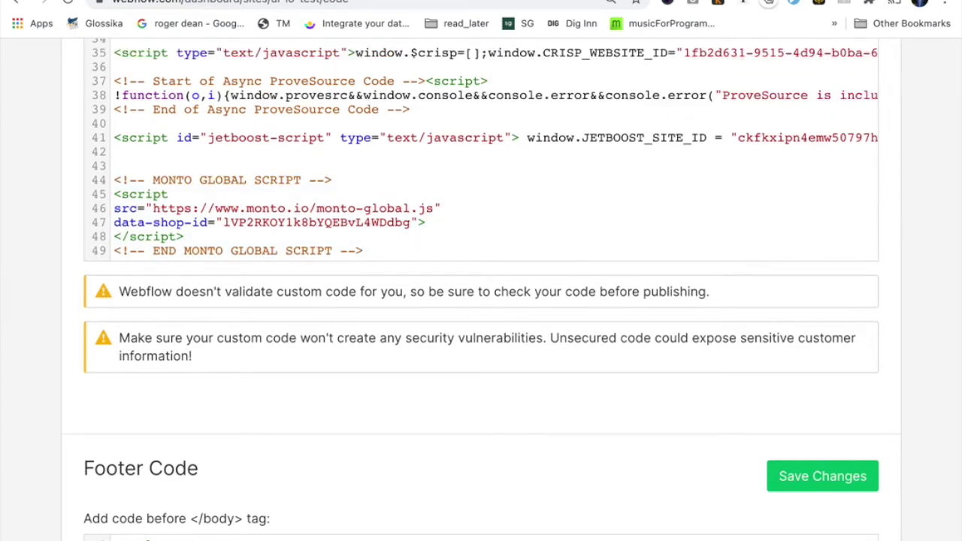
scroll(261, 187, "up", 5)
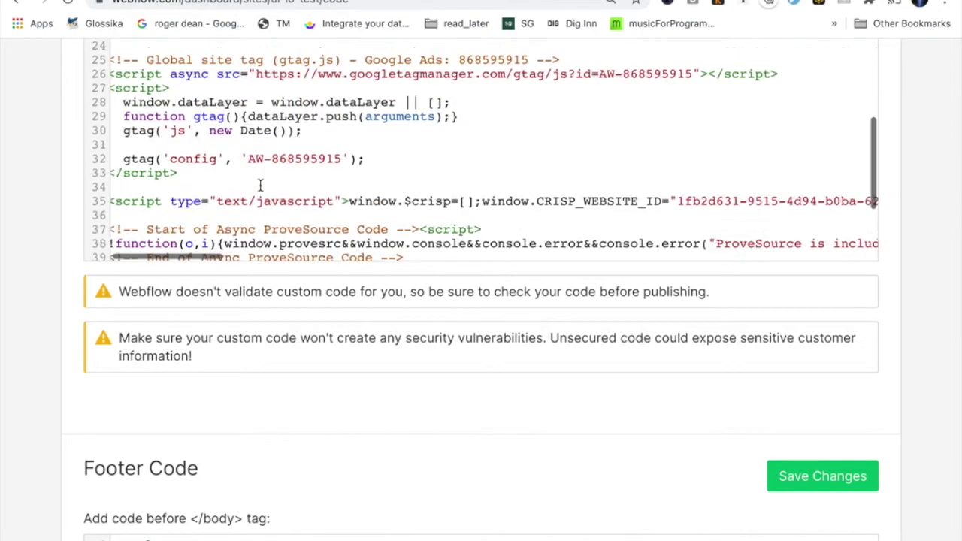
scroll(907, 472, "up", 10)
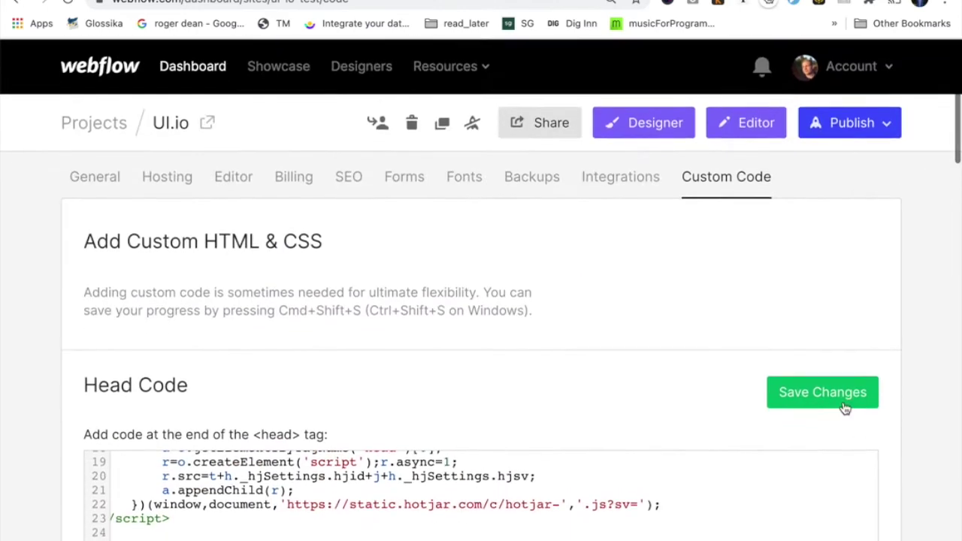
left_click(840, 396)
Publish the site to both domains and return to Monto's setup page.
left_click(847, 134)
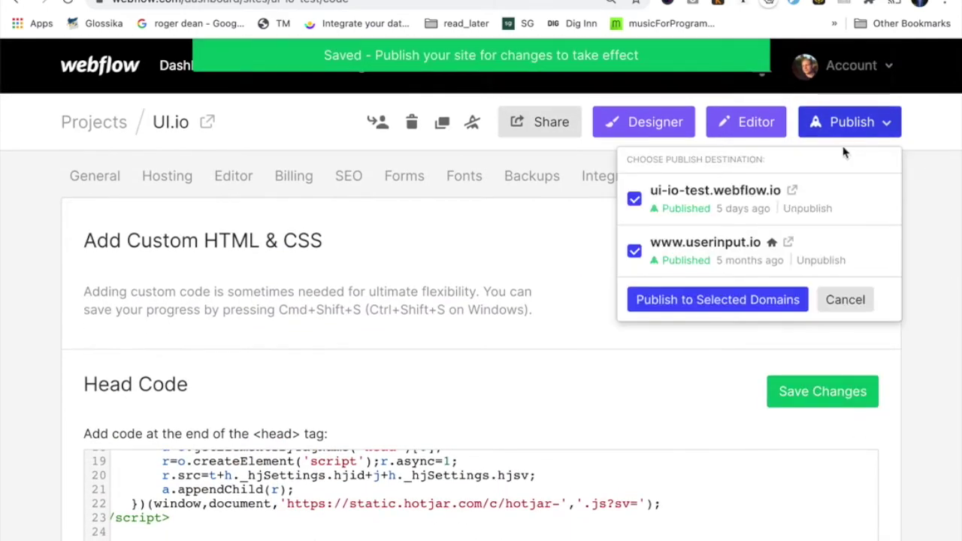
left_click(552, 289)
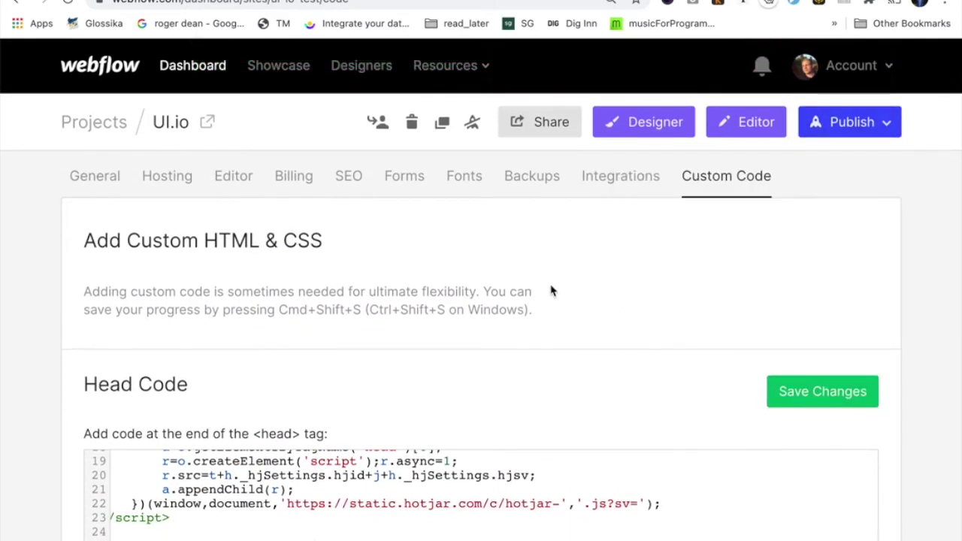
key("ctrl+Tab")
scroll(253, 369, "down", 7)
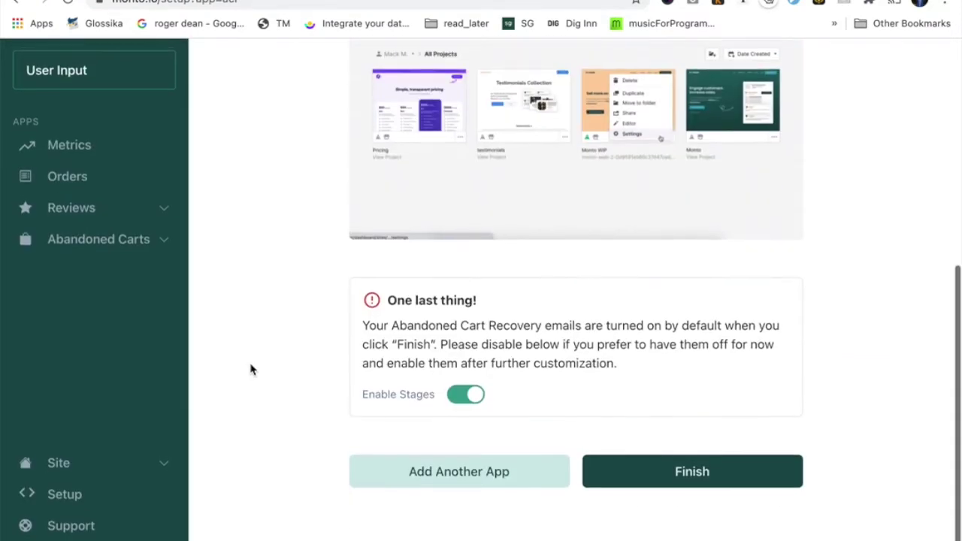
Finish setup with Enable Stages left on, opening the Carts dashboard.
left_click(690, 474)
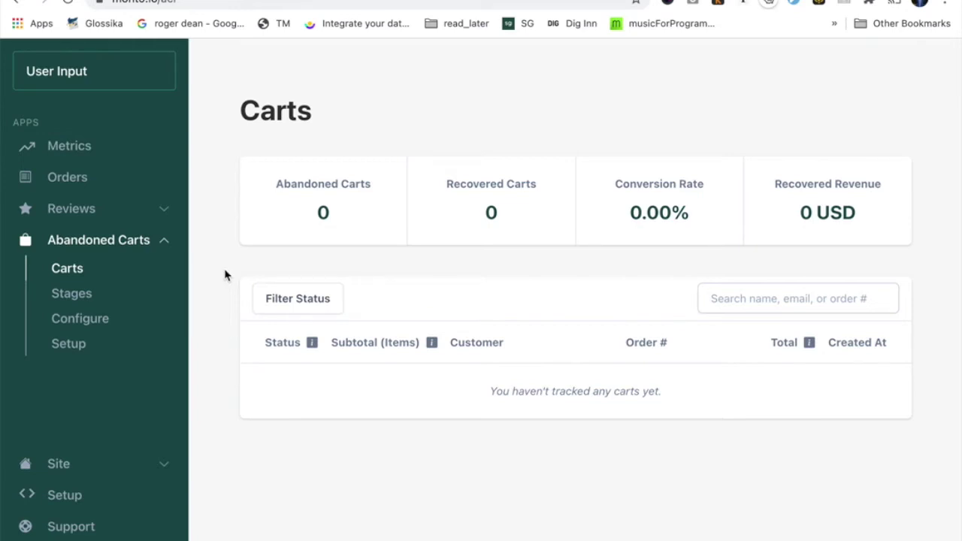
Order the $49.00 1 Review package from the userinput.io pricing page.
key("ctrl+Tab")
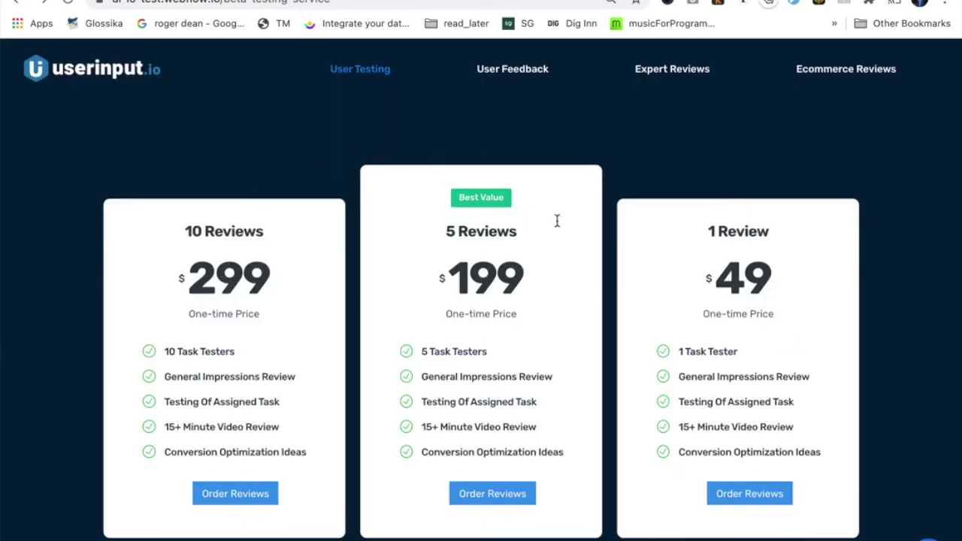
left_click(752, 496)
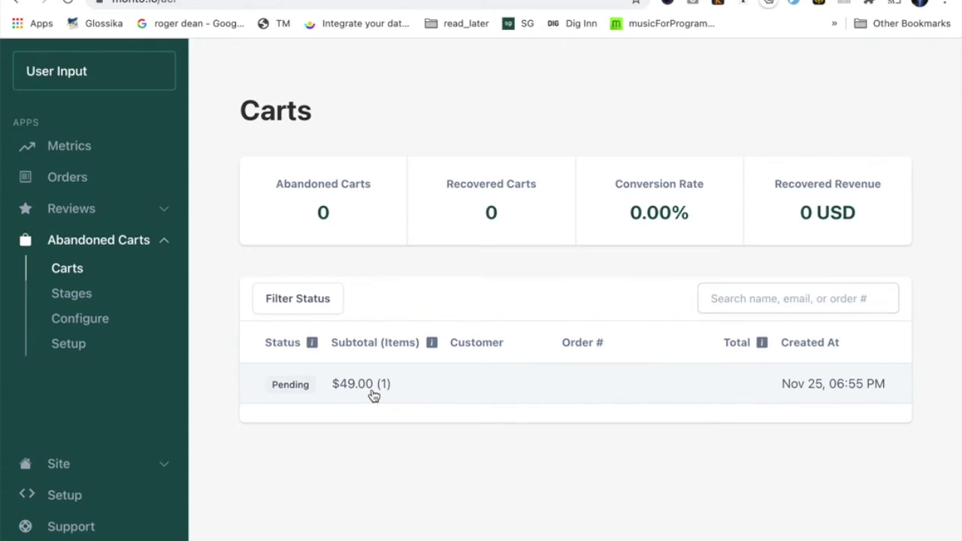
Review the pending $49.00 cart's details in Monto, then continue to the store's checkout.
left_click(441, 390)
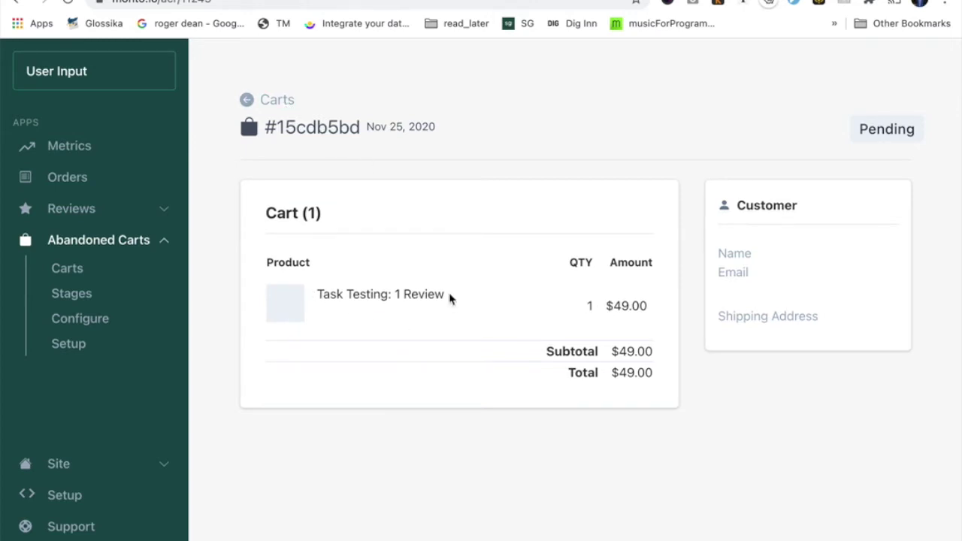
left_click(279, 108)
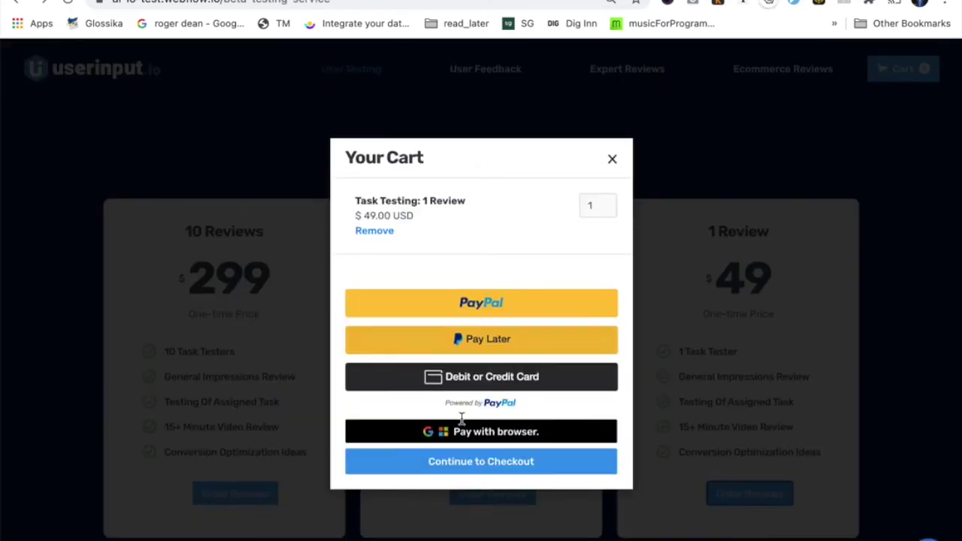
left_click(468, 461)
Autofill the customer's e-mail at checkout, leave the card number blank, and return to Monto's Carts.
scroll(469, 468, "down", 10)
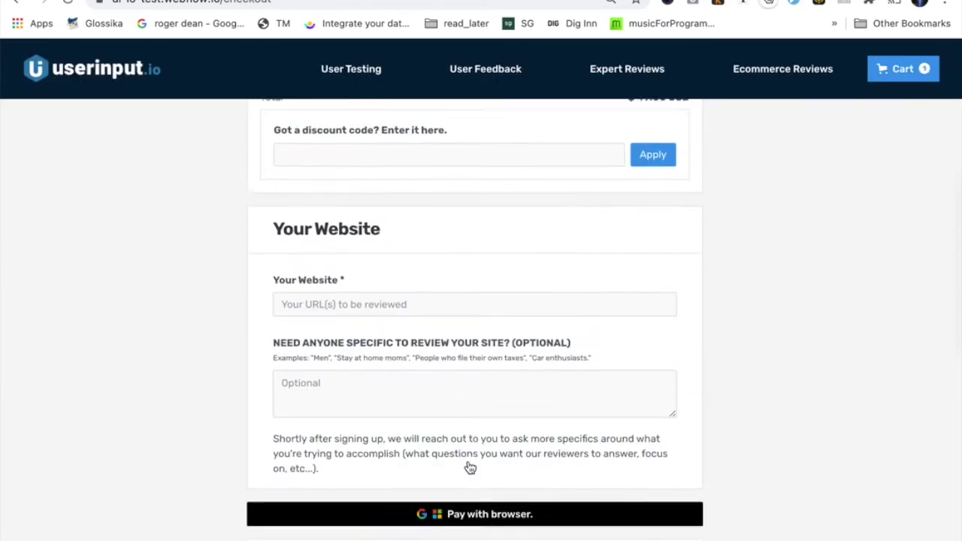
left_click(423, 317)
left_click(338, 351)
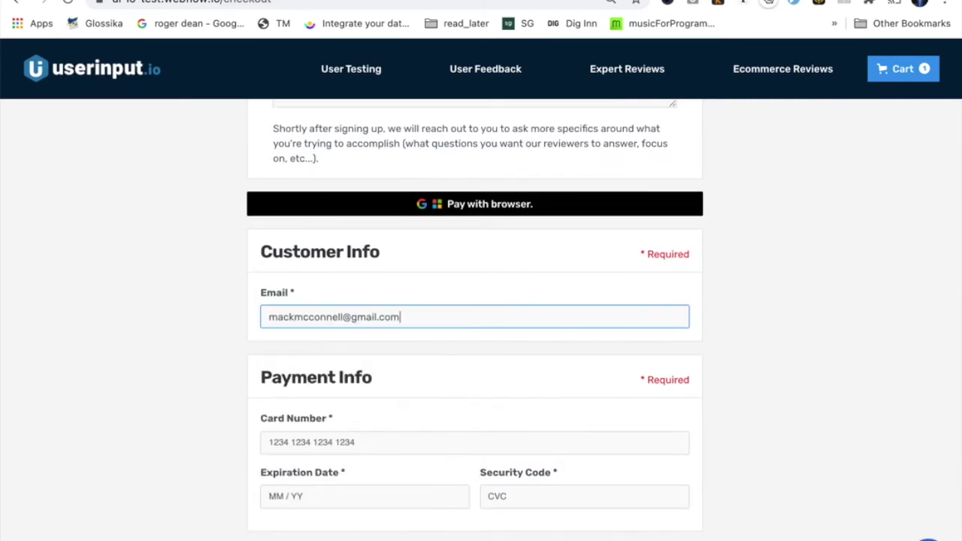
key("Tab")
scroll(457, 413, "down", 4)
scroll(397, 443, "down", 2)
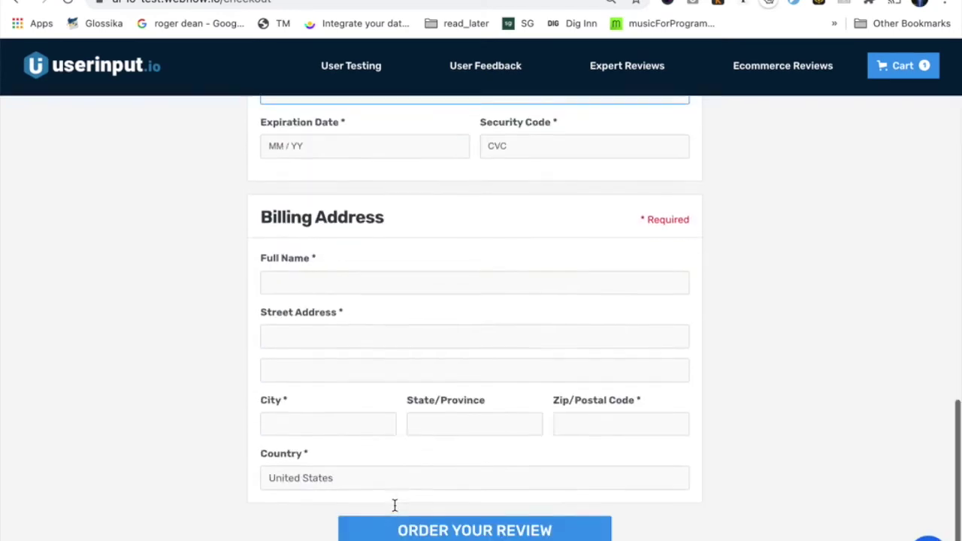
left_click(226, 271)
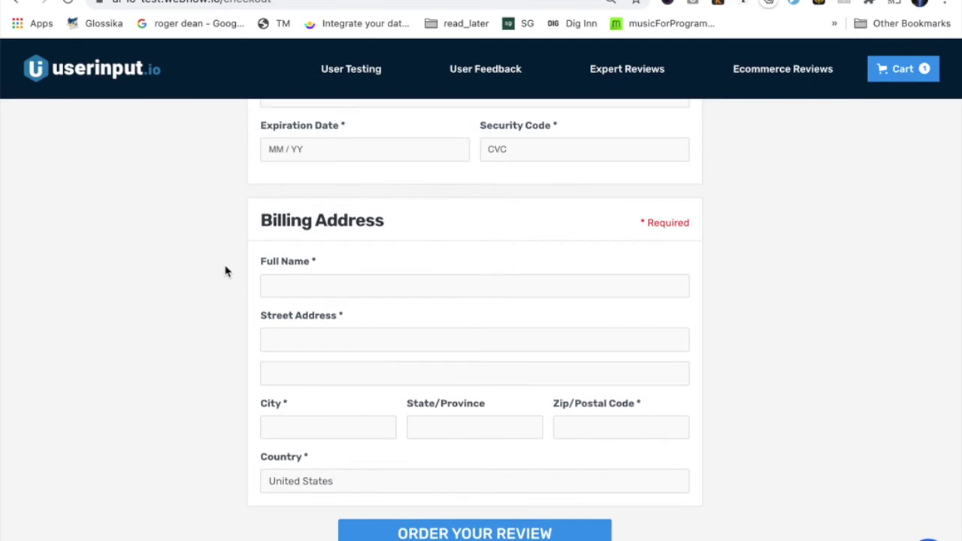
scroll(225, 270, "up", 15)
key("ctrl+Tab")
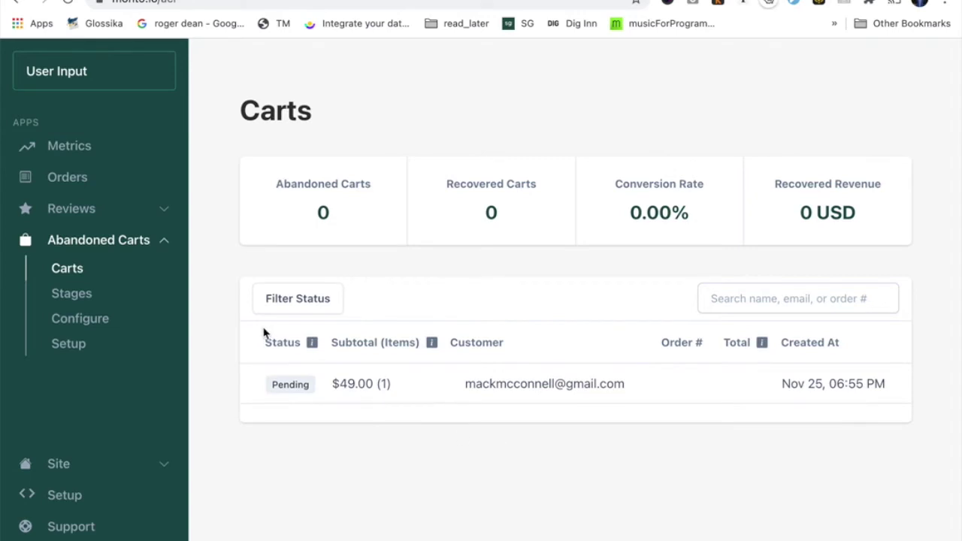
left_click(284, 304)
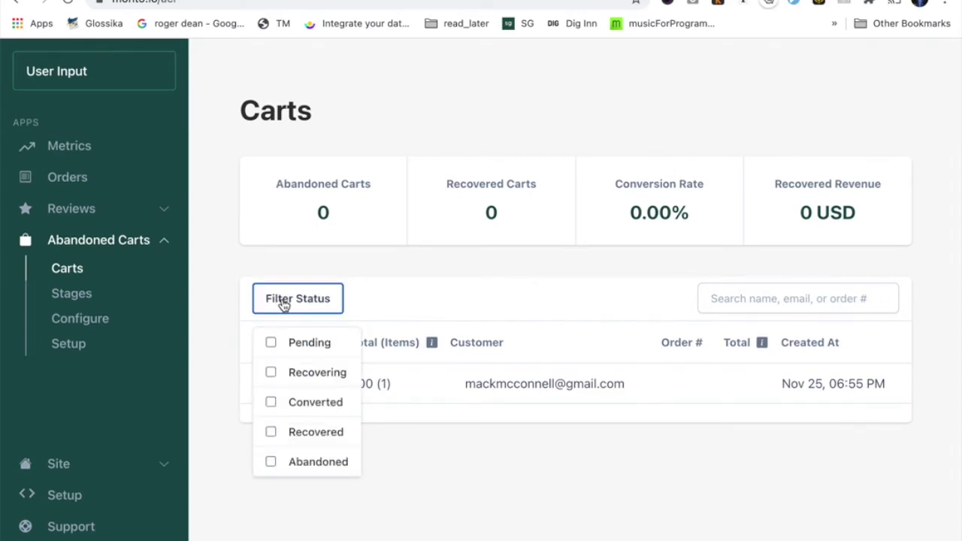
left_click(311, 489)
mouse_move(311, 344)
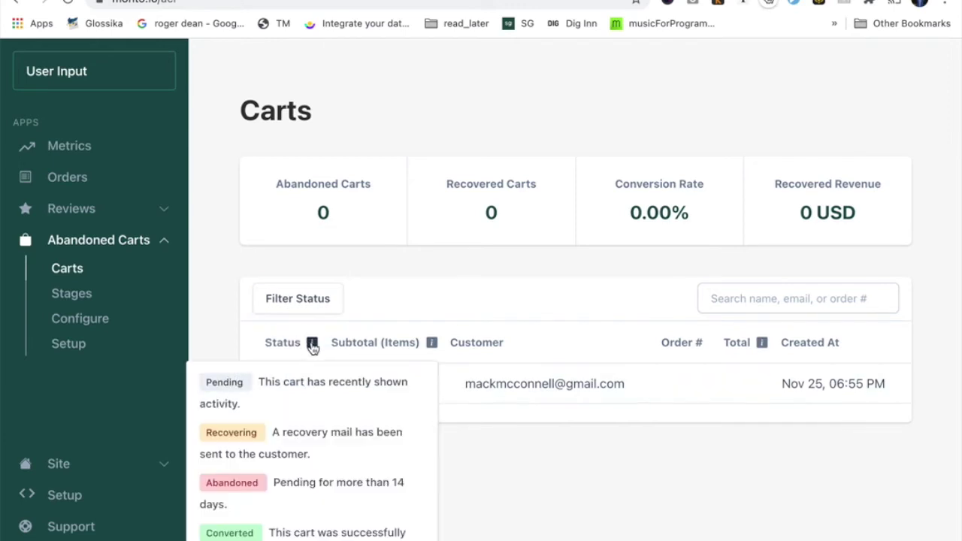
scroll(312, 346, "down", 1)
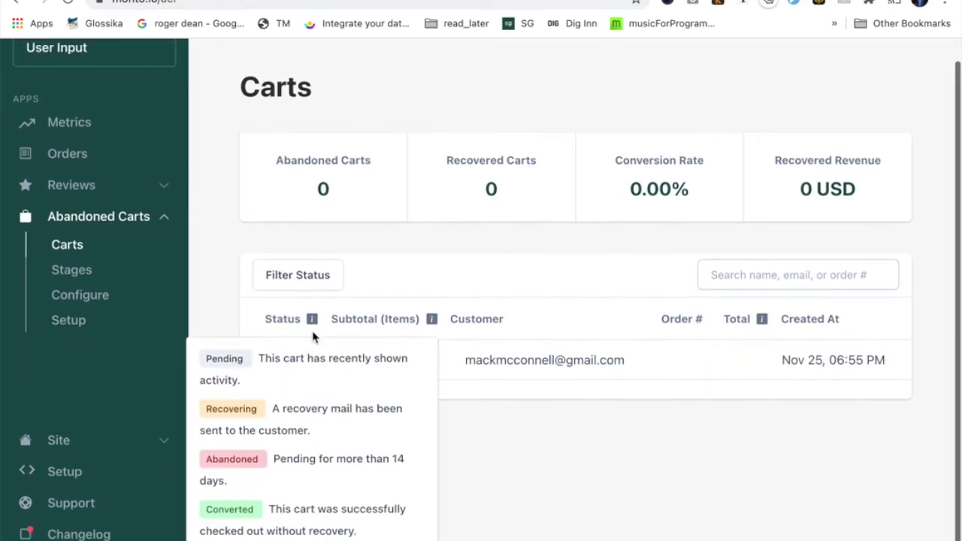
scroll(314, 336, "up", 1)
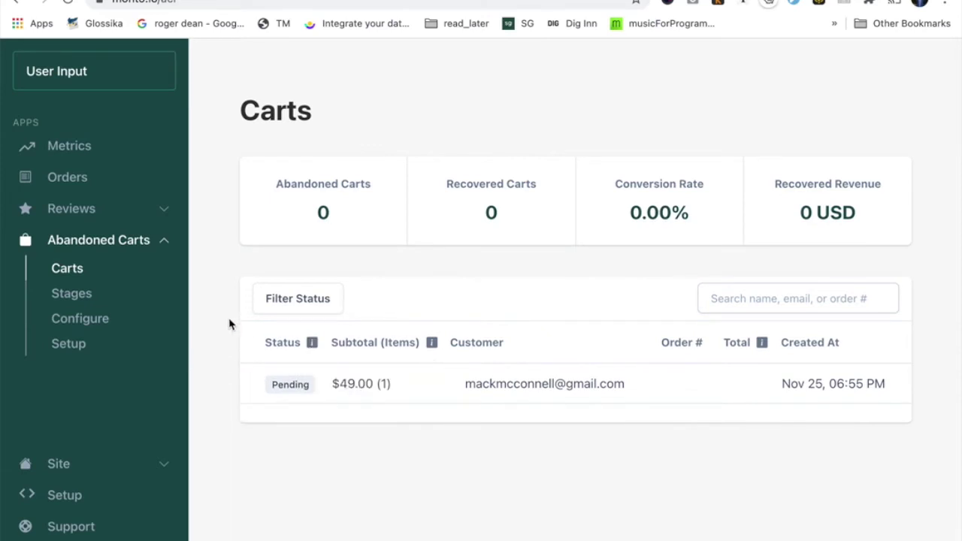
left_click(88, 324)
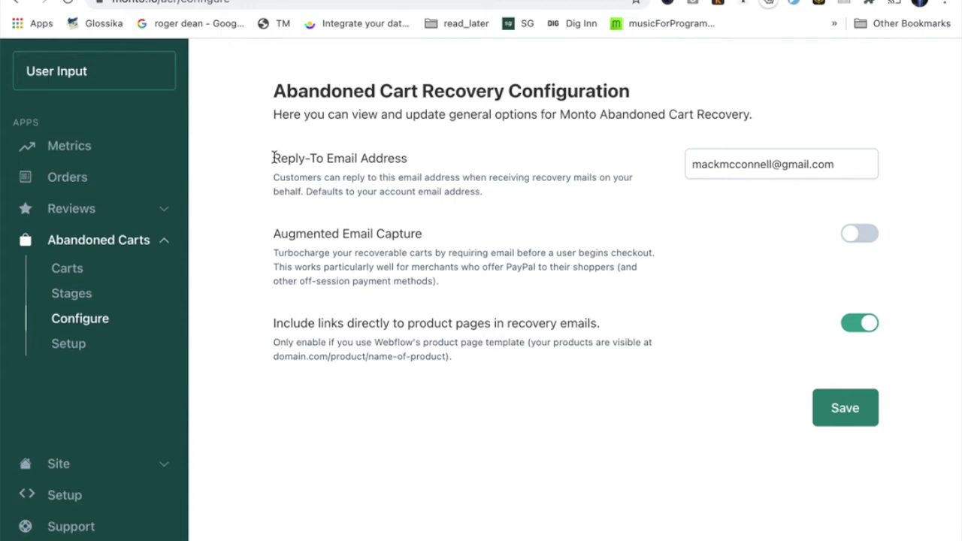
Try replacing the Reply-To address with a sample team/support address, then undo to keep the original.
triple_click(719, 164)
type("team")
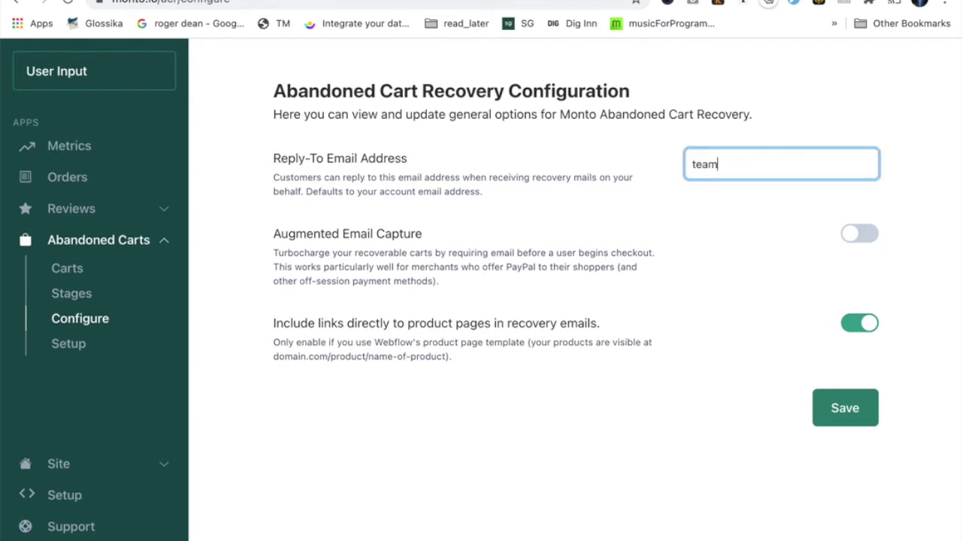
type("@yourcompany.com")
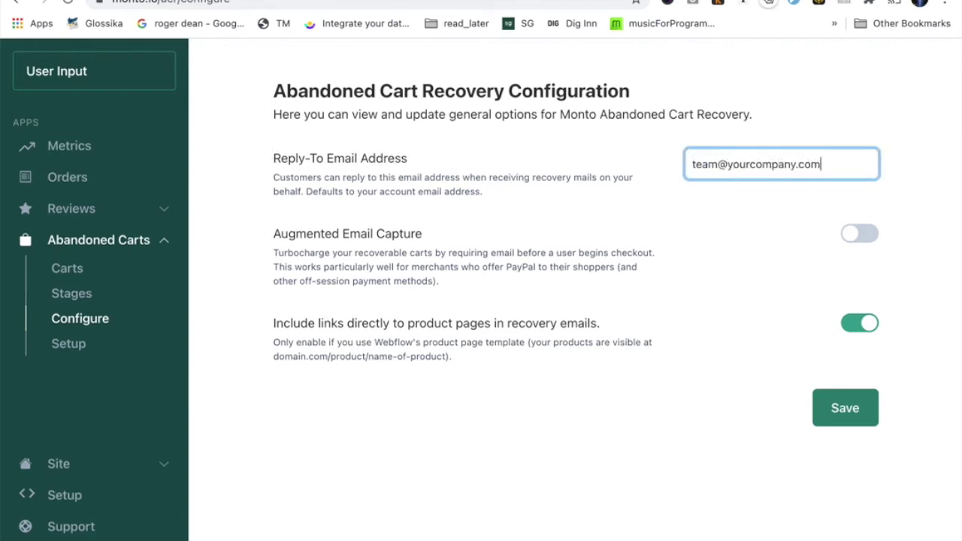
left_click(692, 164)
key("shift+Right")
key("shift+Right")
key("shift+Right")
key("shift+Right")
key("BackSpace")
type("support")
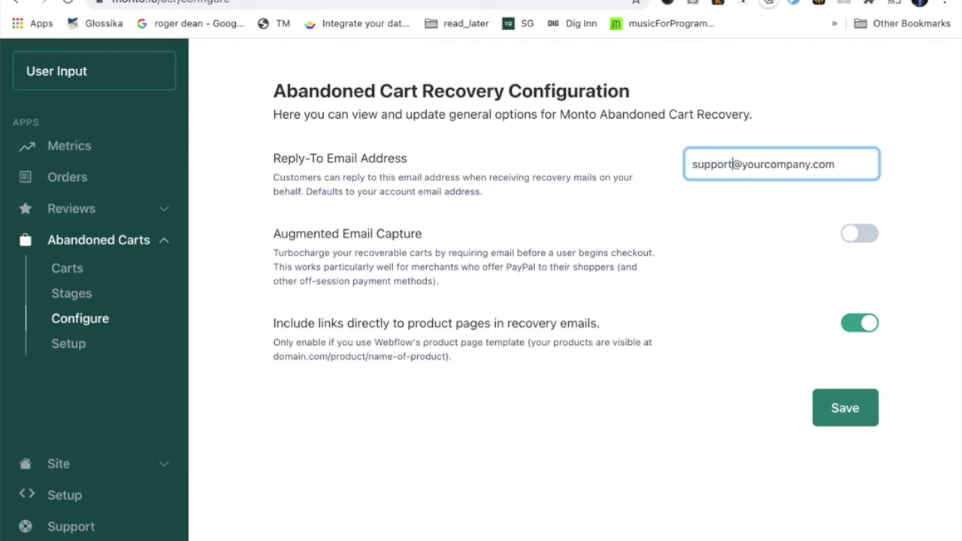
key("super+z")
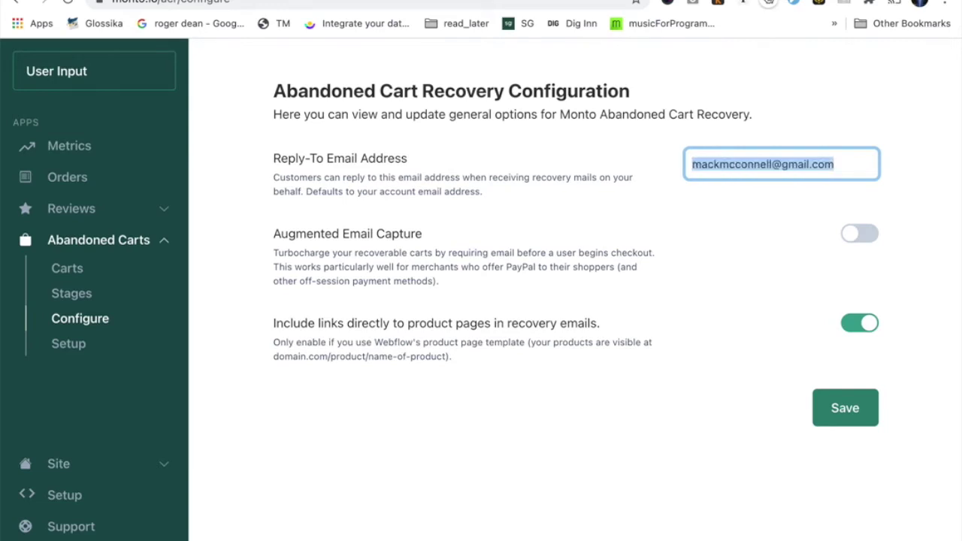
left_click(676, 219)
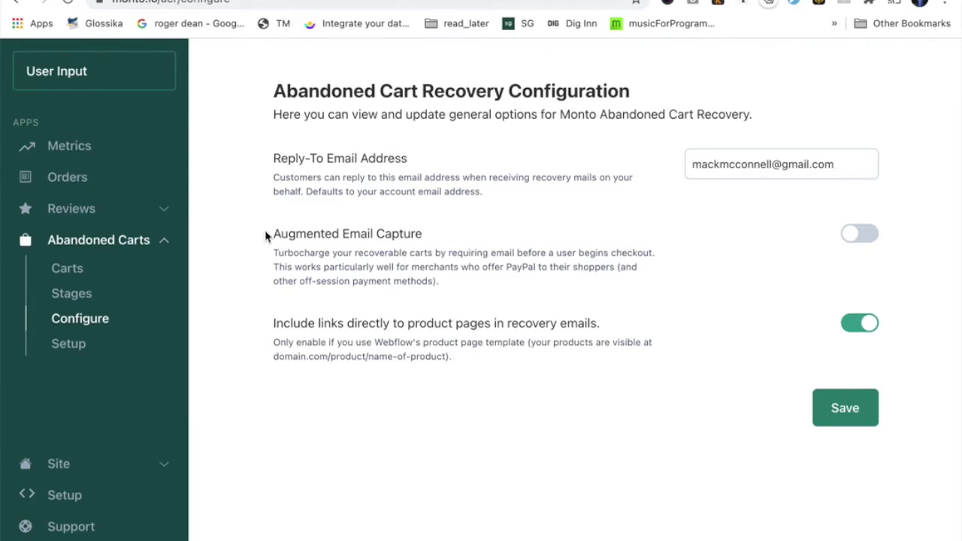
Read the Augmented Email Capture description, switch the feature on, and review the product page URL pattern.
left_click_drag(273, 236, 389, 245)
left_click(281, 255)
left_click_drag(274, 253, 433, 256)
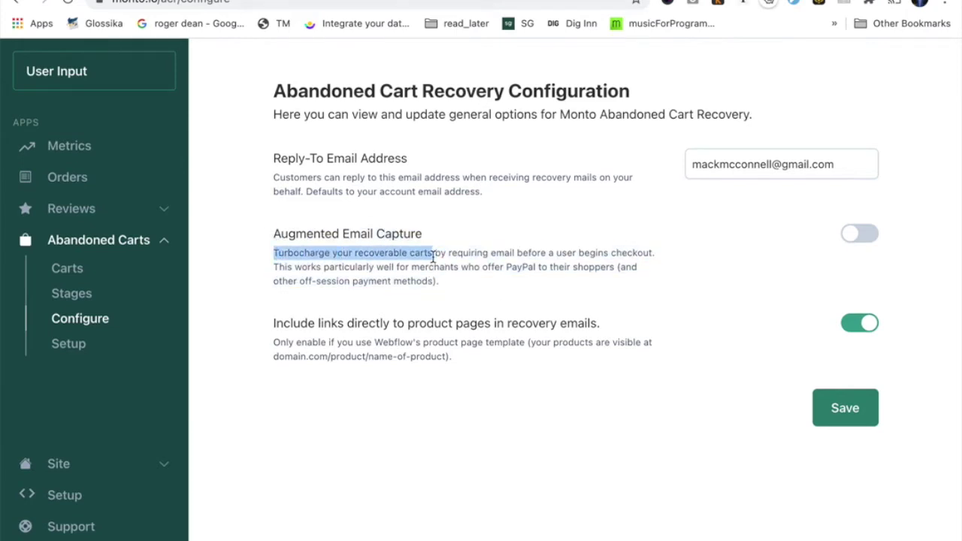
left_click(268, 268)
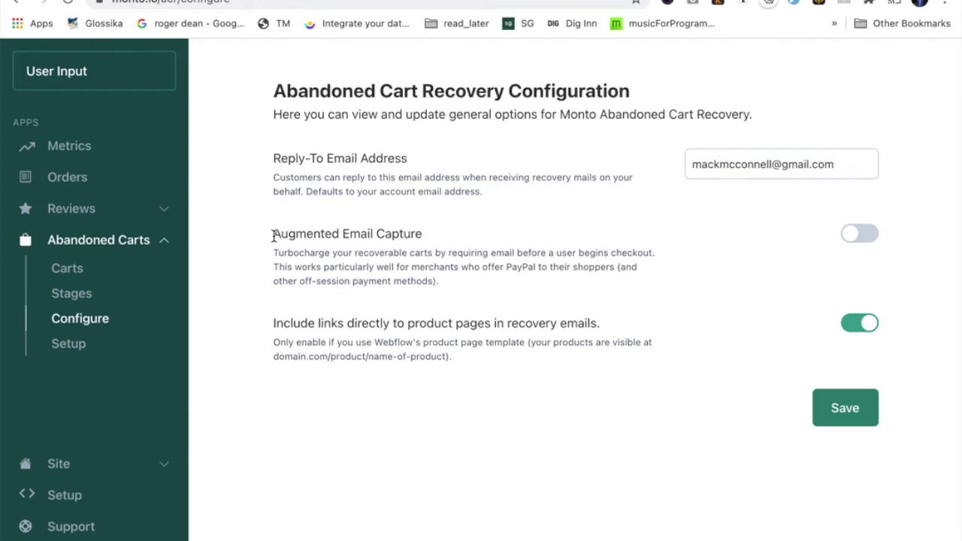
left_click_drag(272, 236, 404, 256)
left_click(414, 256)
left_click(860, 234)
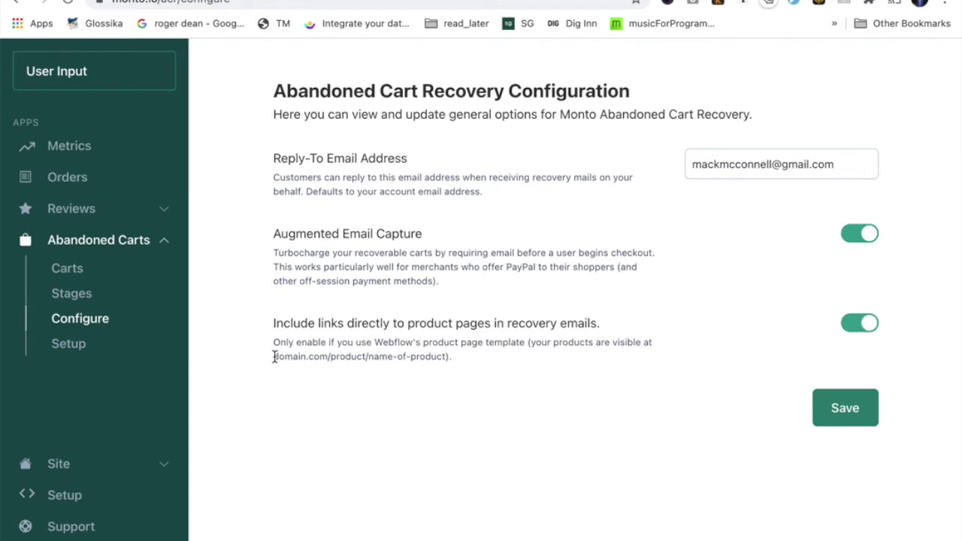
left_click_drag(274, 357, 447, 351)
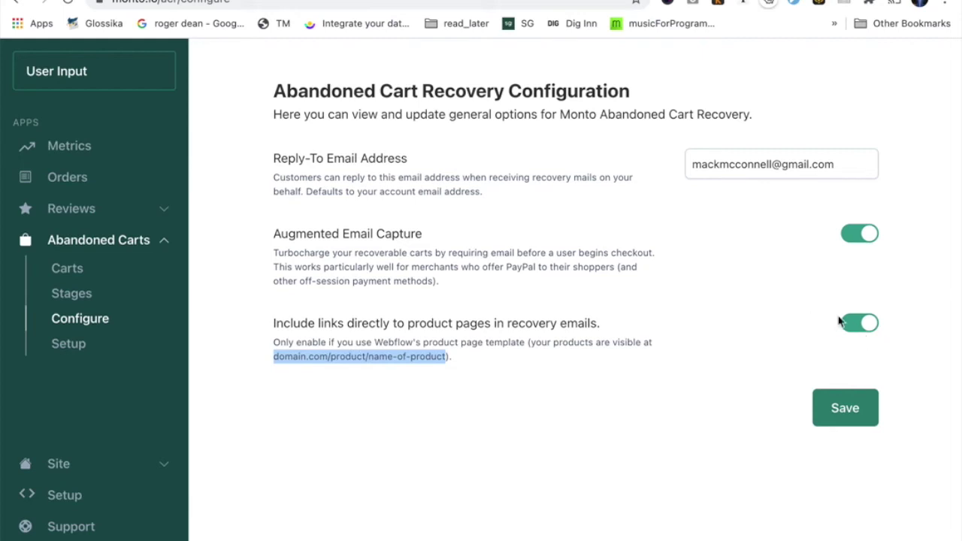
Save the recovery configuration with Augmented Email Capture on, then go to the recovery email Stages.
left_click(775, 347)
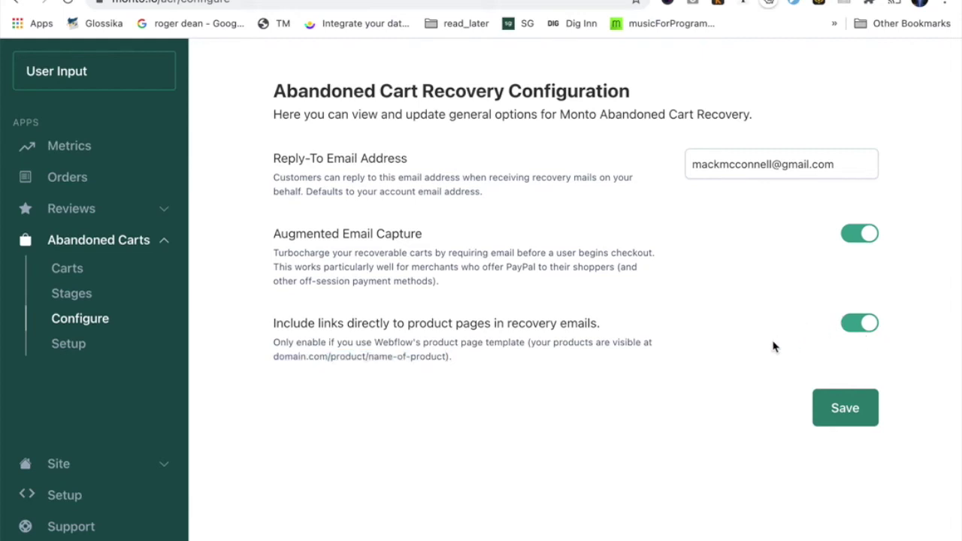
left_click(849, 422)
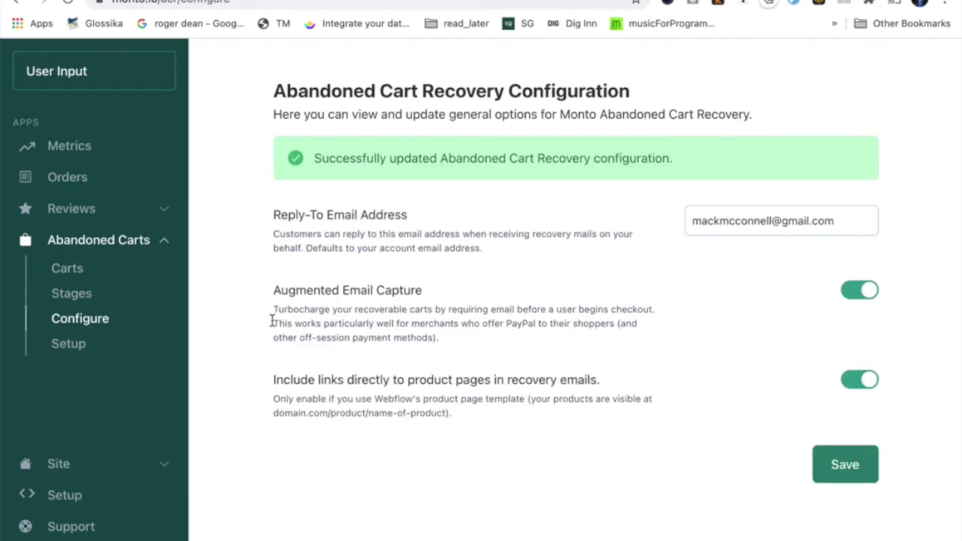
left_click(81, 298)
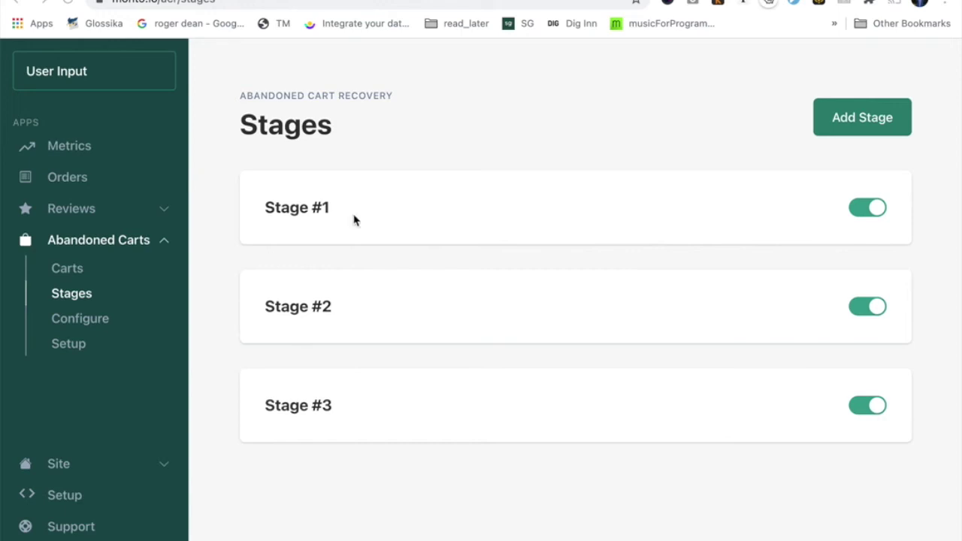
left_click(437, 201)
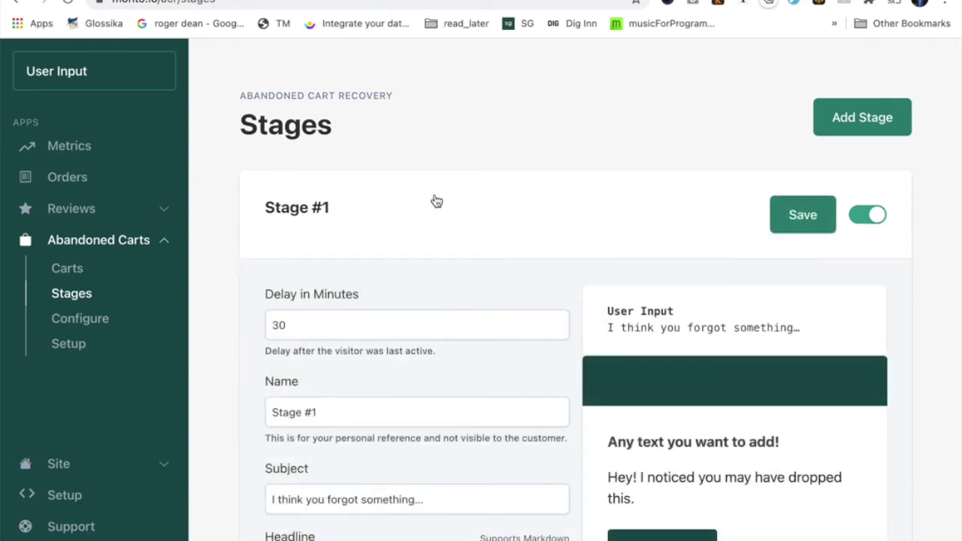
scroll(437, 201, "down", 2)
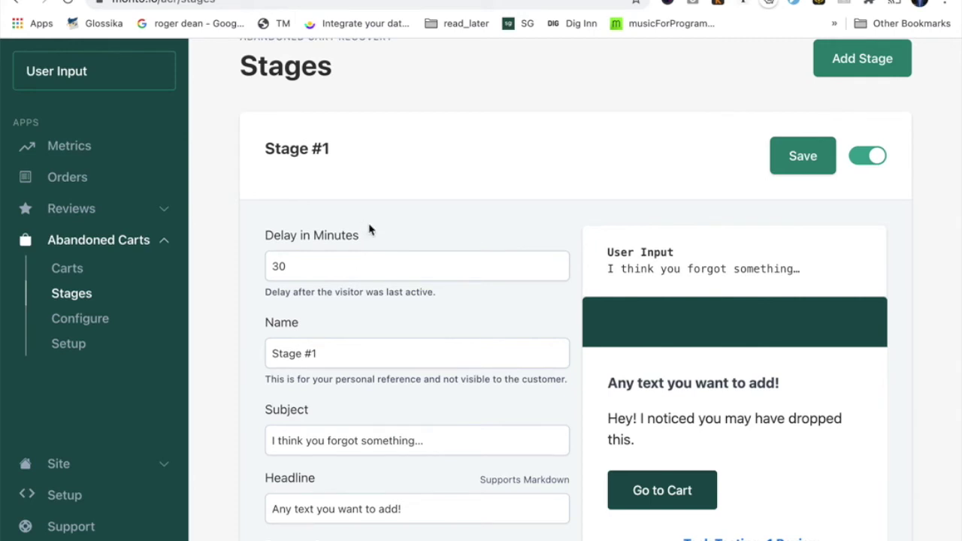
left_click(390, 175)
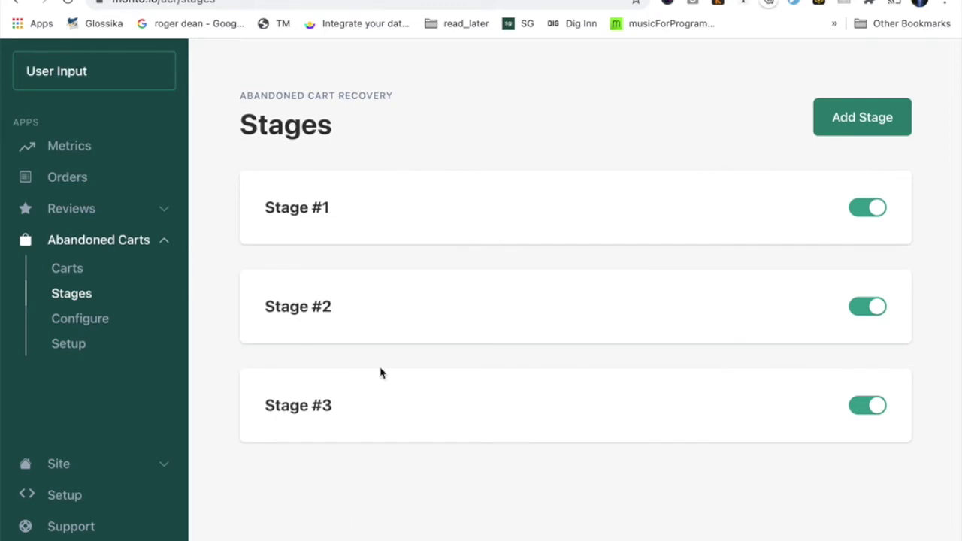
left_click(403, 215)
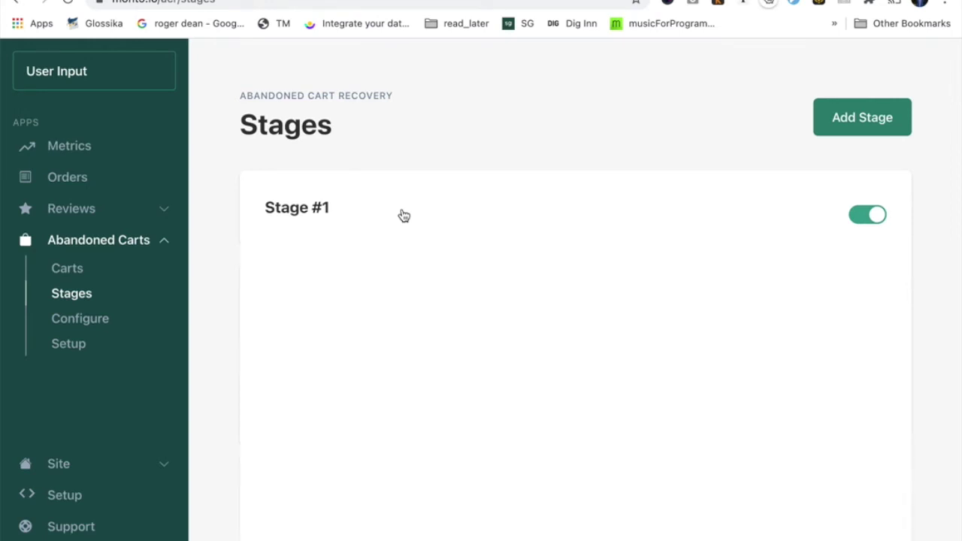
left_click(416, 211)
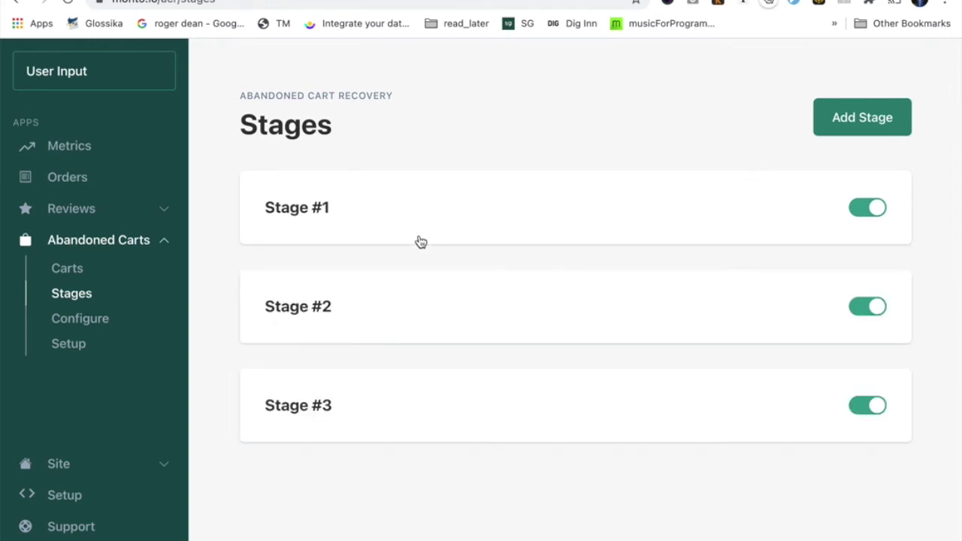
left_click(426, 298)
scroll(425, 298, "down", 1)
left_click(414, 266)
left_click(419, 380)
scroll(421, 380, "down", 3)
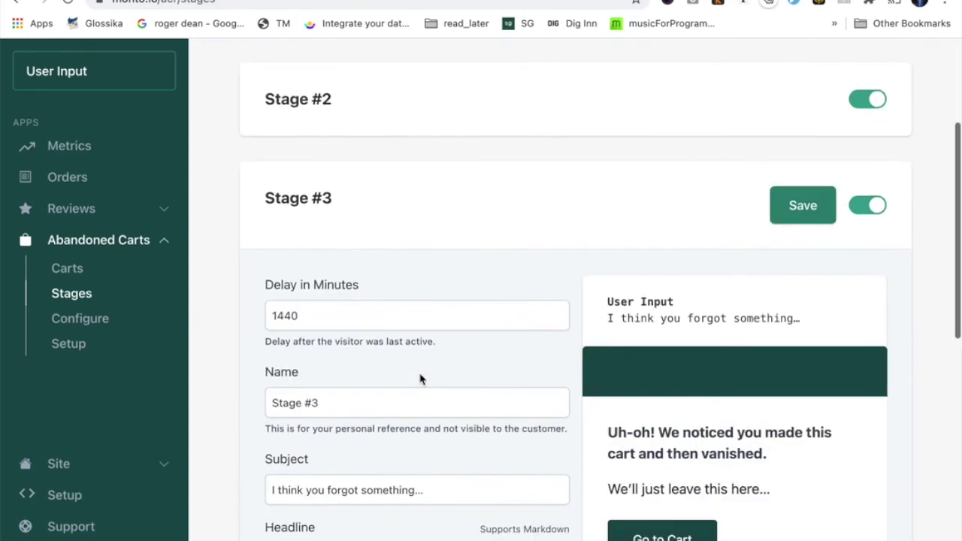
double_click(345, 318)
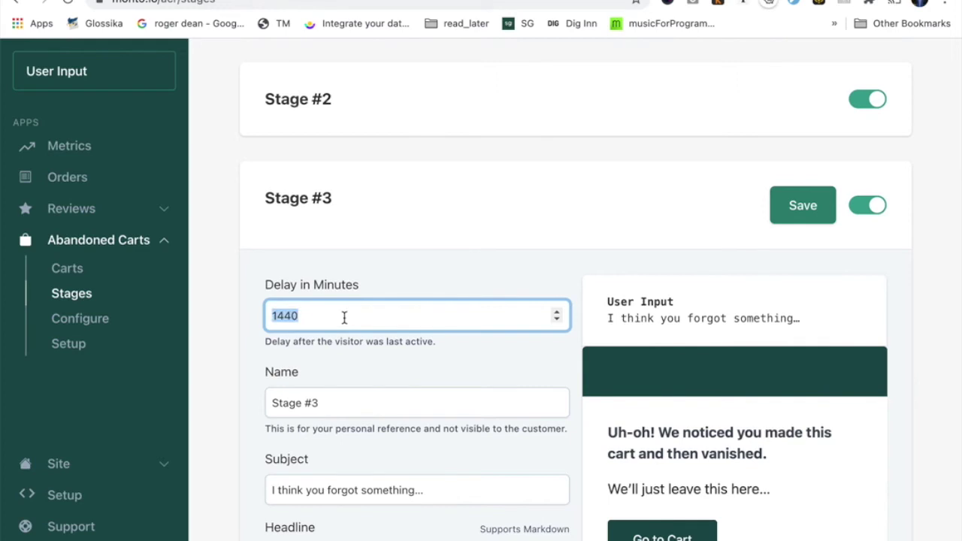
left_click(468, 217)
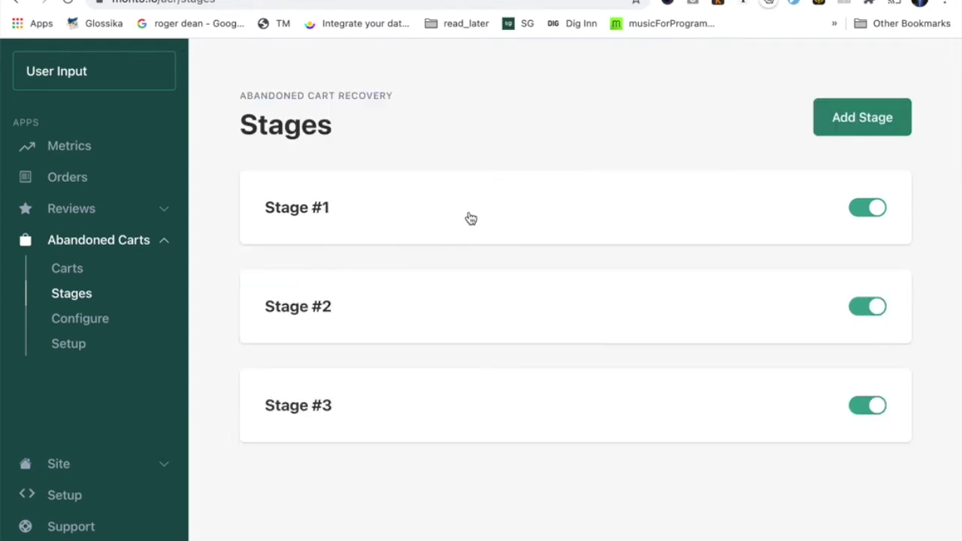
left_click(470, 218)
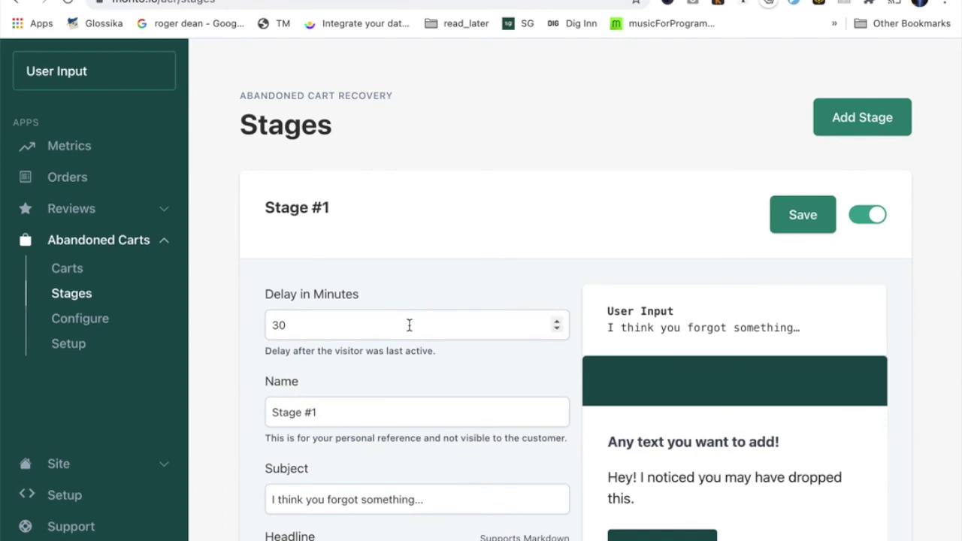
left_click(460, 219)
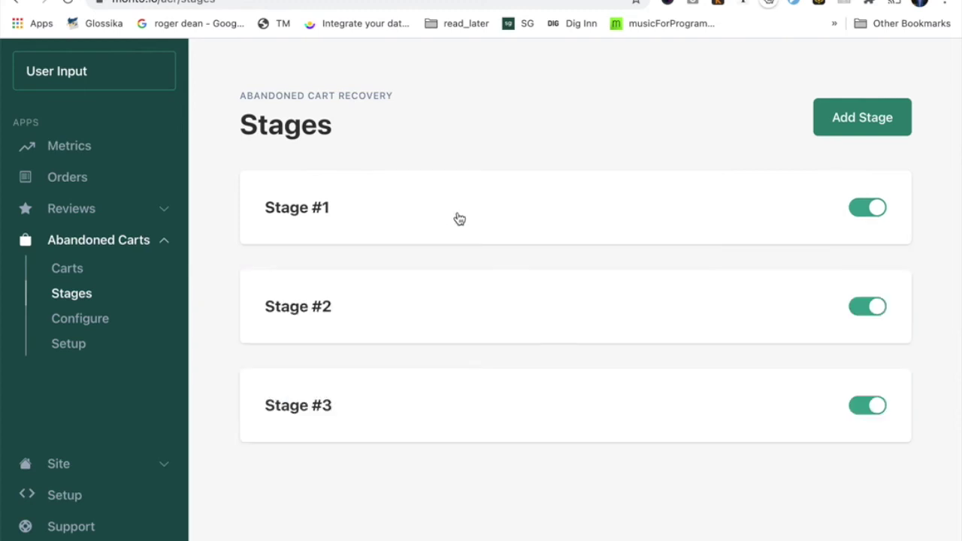
left_click(451, 407)
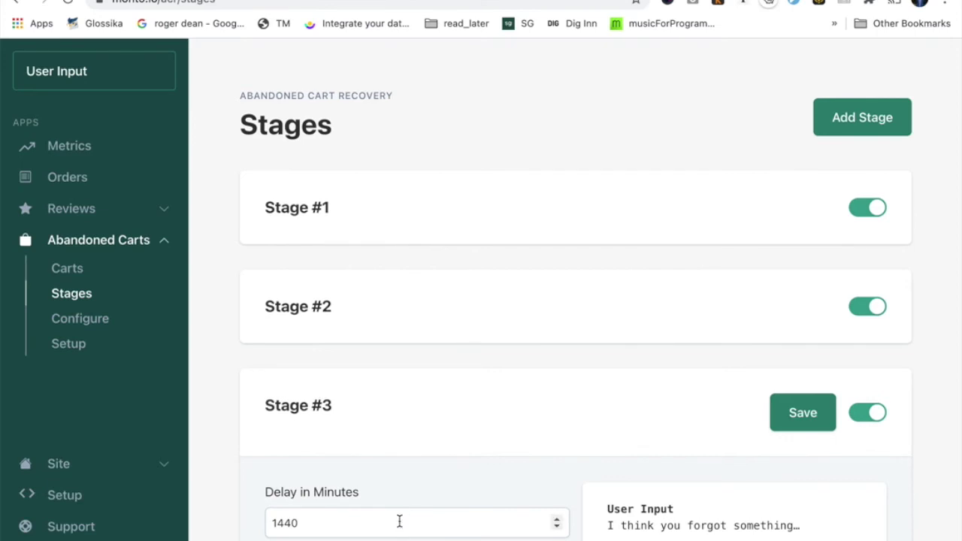
double_click(399, 521)
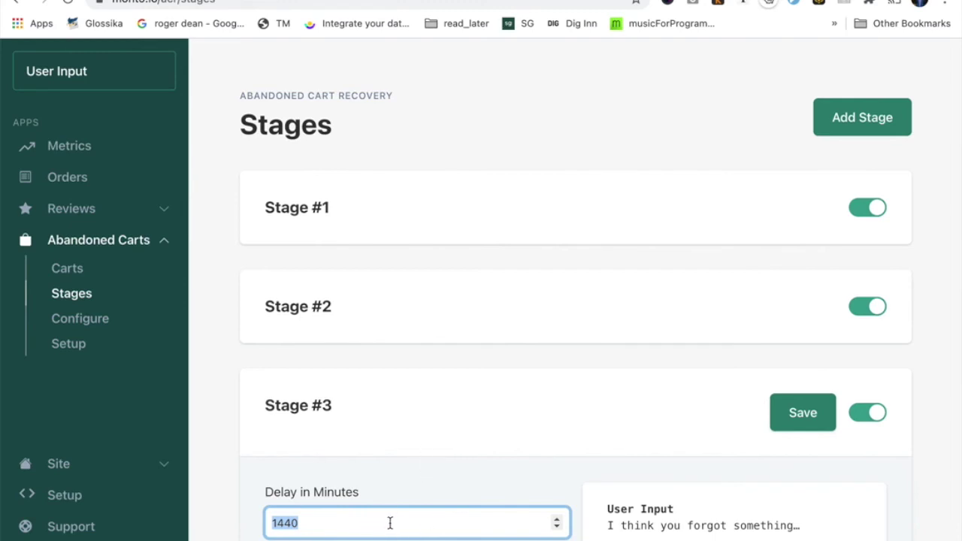
left_click(447, 427)
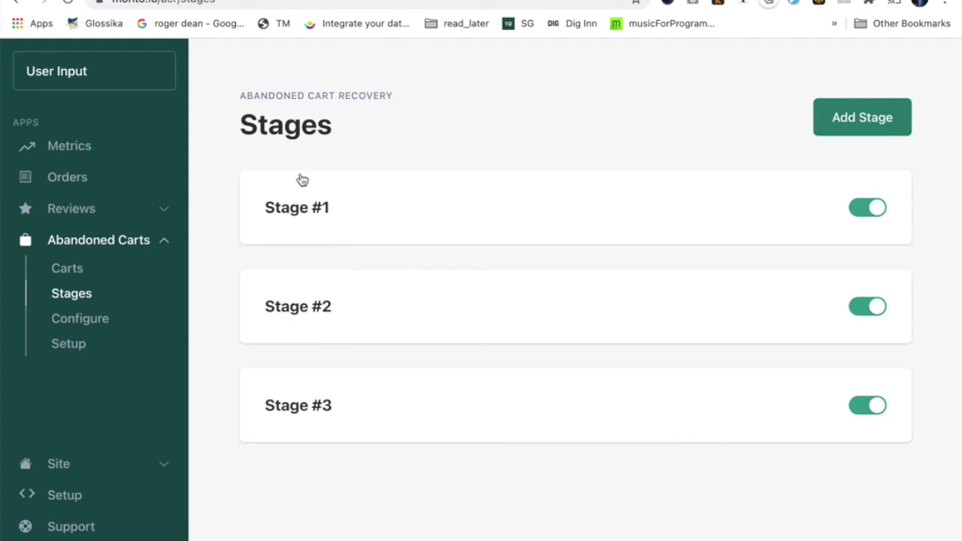
Toggle the Stage #2 and Stage #3 emails off and back on, leaving both enabled.
left_click(396, 208)
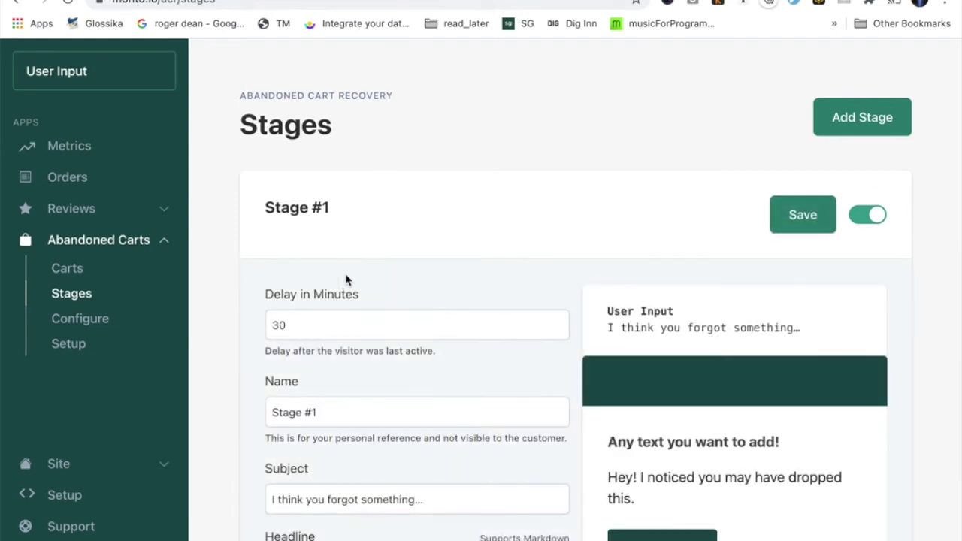
left_click(450, 233)
left_click(868, 310)
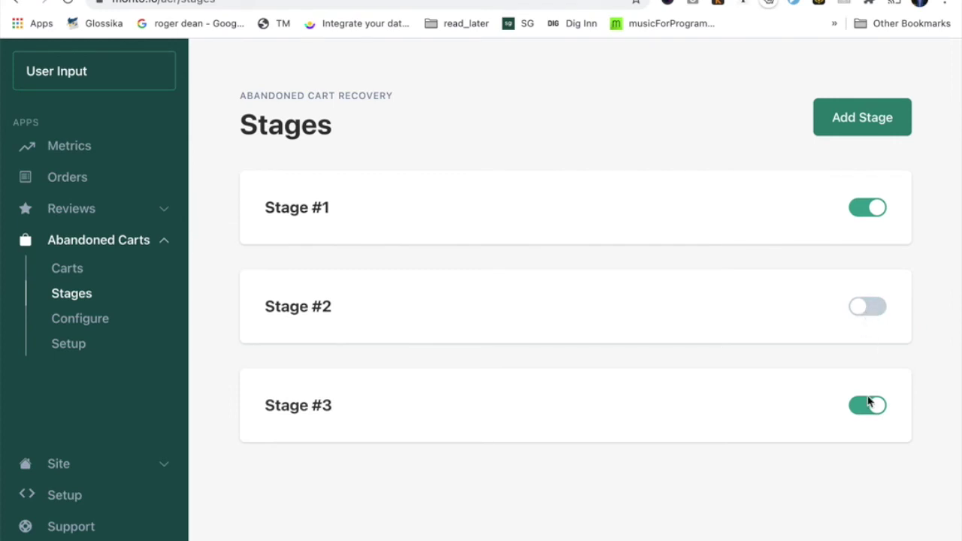
left_click(868, 405)
left_click(874, 301)
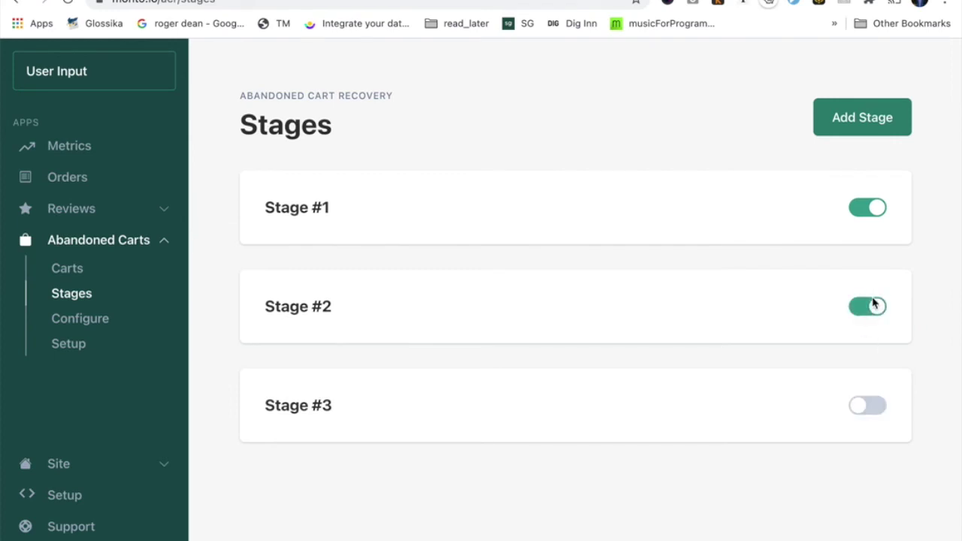
left_click(868, 413)
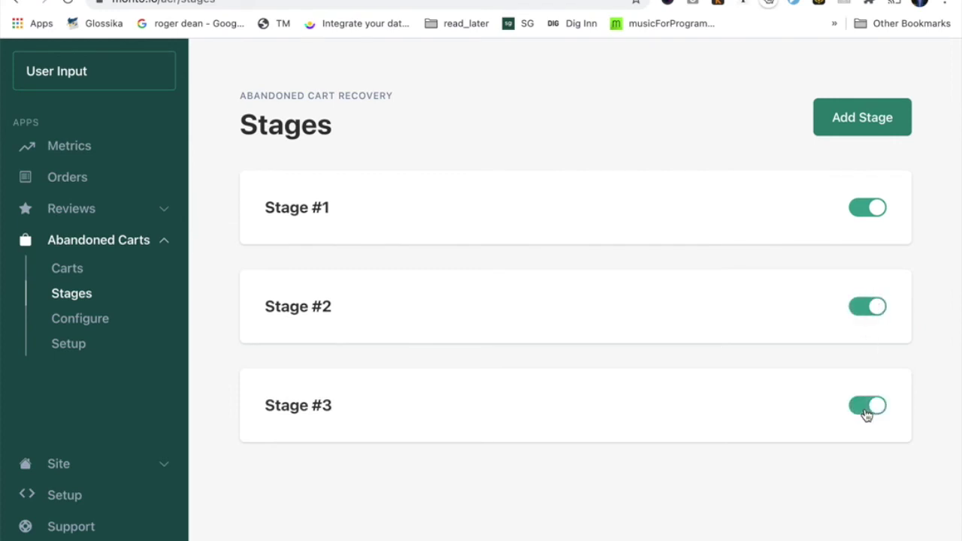
Open Stage #1's email editor and look over its name and subject fields.
left_click(453, 194)
scroll(453, 193, "down", 3)
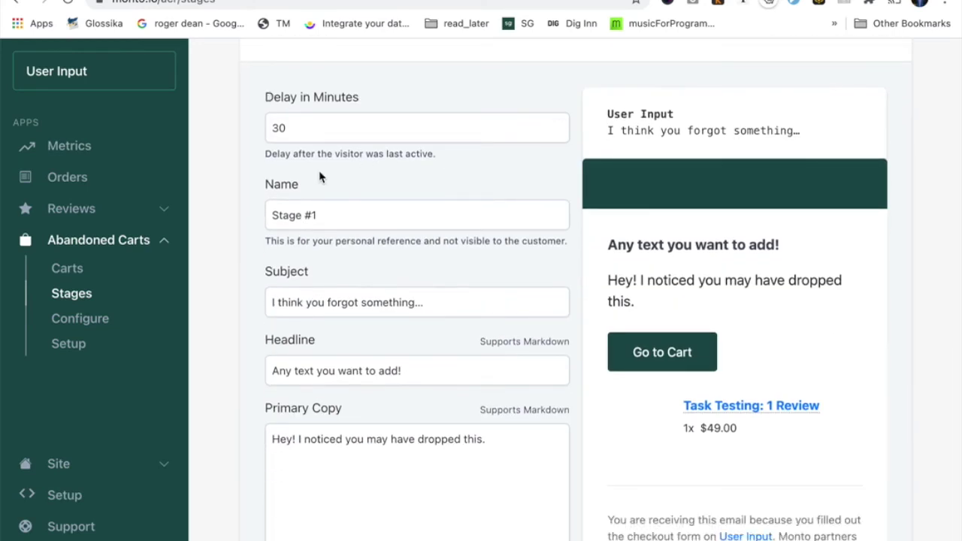
left_click_drag(328, 209, 269, 216)
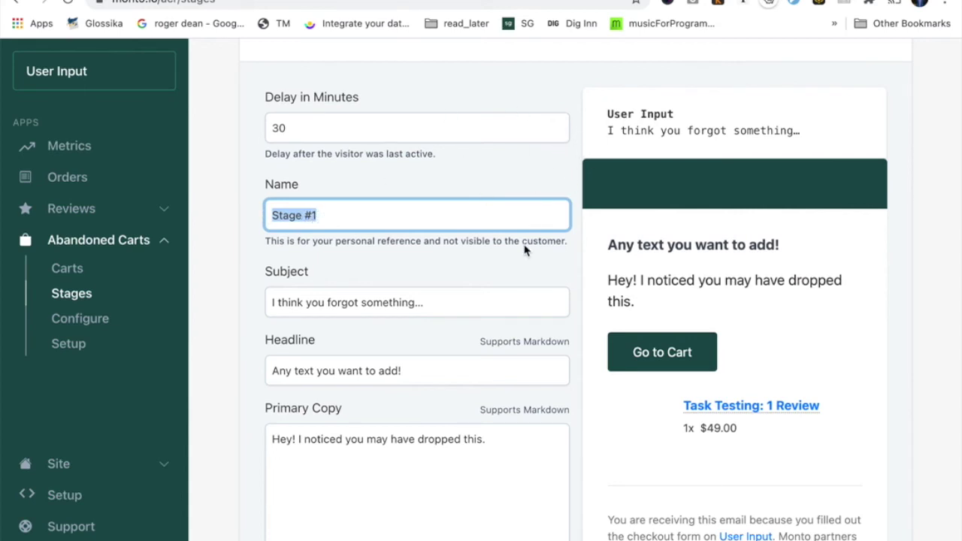
left_click_drag(442, 240, 568, 254)
key("shift+Tab")
scroll(468, 326, "down", 1)
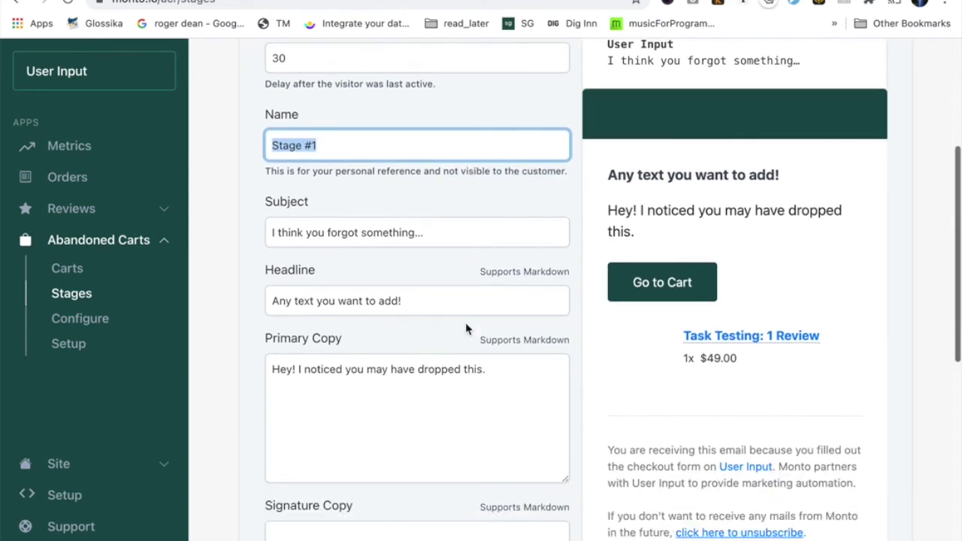
Prefix the Stage #1 subject with 'Hey!' so it reads 'Hey! I think you forgot something…'.
left_click(433, 234)
triple_click(433, 234)
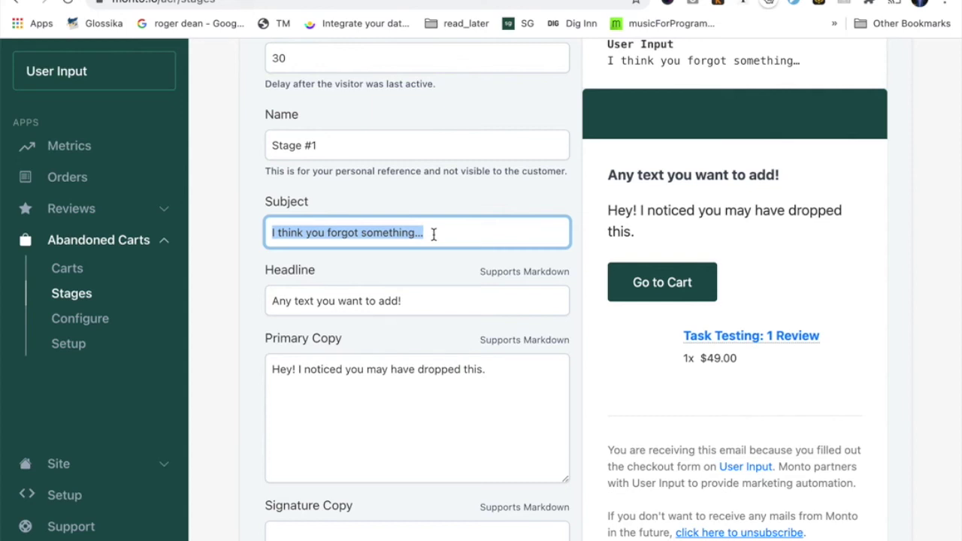
key("Right")
key("super+a")
key("Left")
type("Hey!")
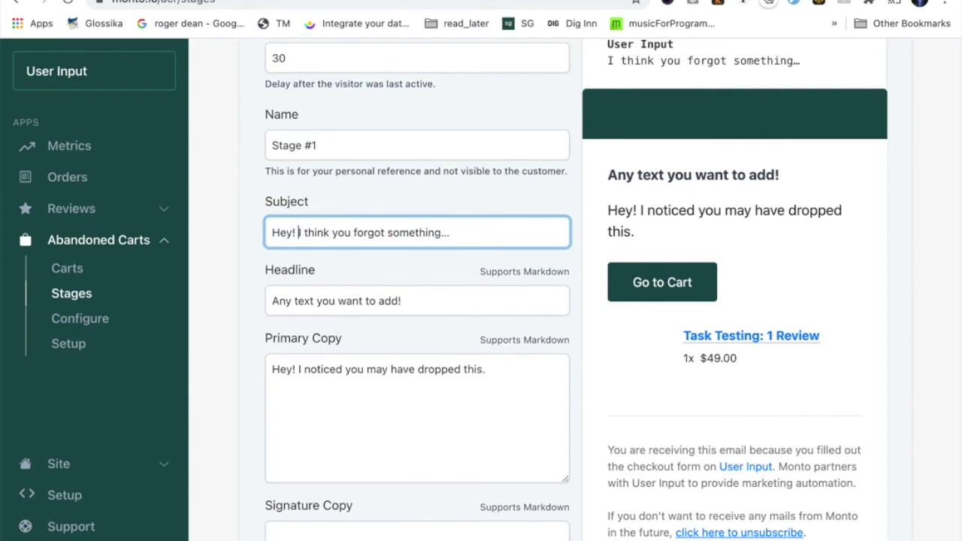
key("Tab")
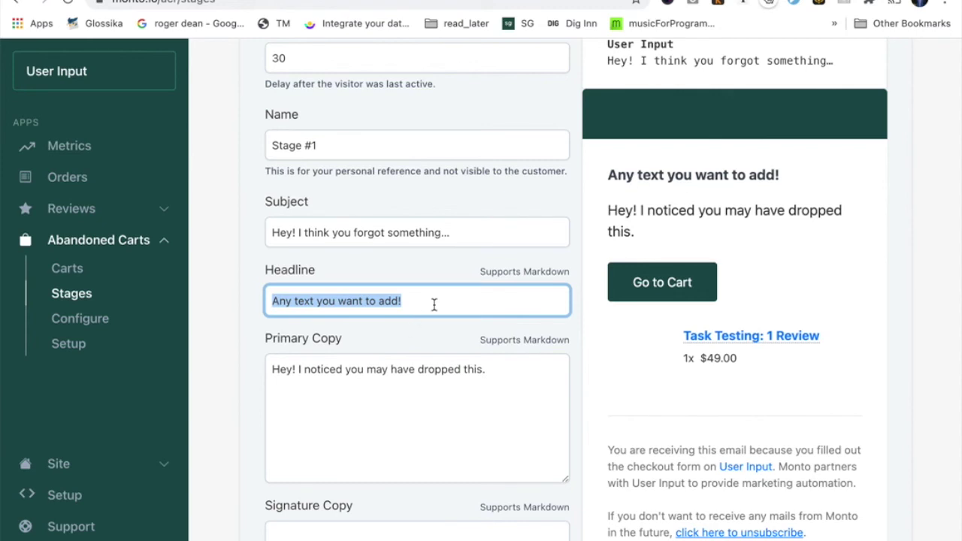
Set the Stage #1 headline to 'Hey there! Forget something?'.
type("He")
type(") there")
key("BackSpace")
key("BackSpace")
key("BackSpace")
key("BackSpace")
key("BackSpace")
key("BackSpace")
key("BackSpace")
type("there!,")
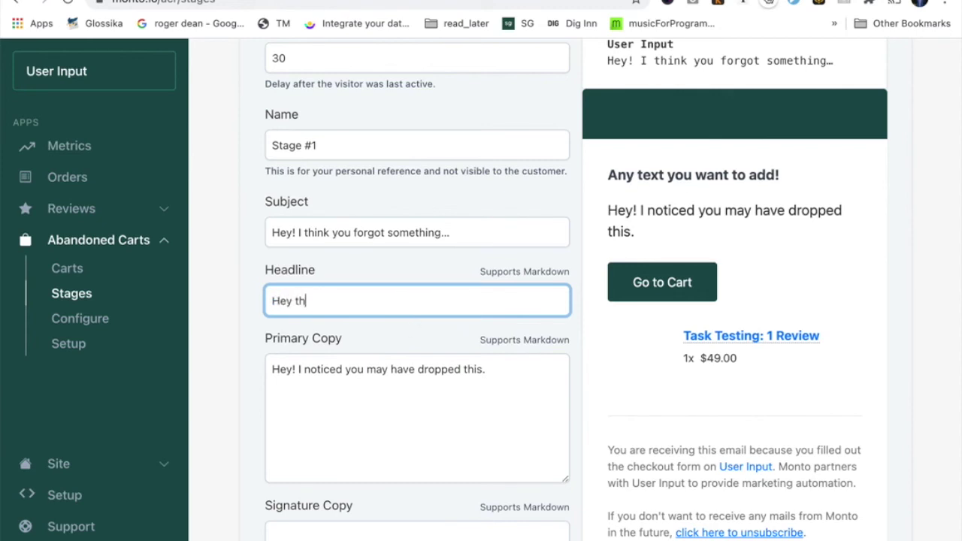
key("BackSpace")
key("BackSpace")
type("Forget something?")
key("Tab")
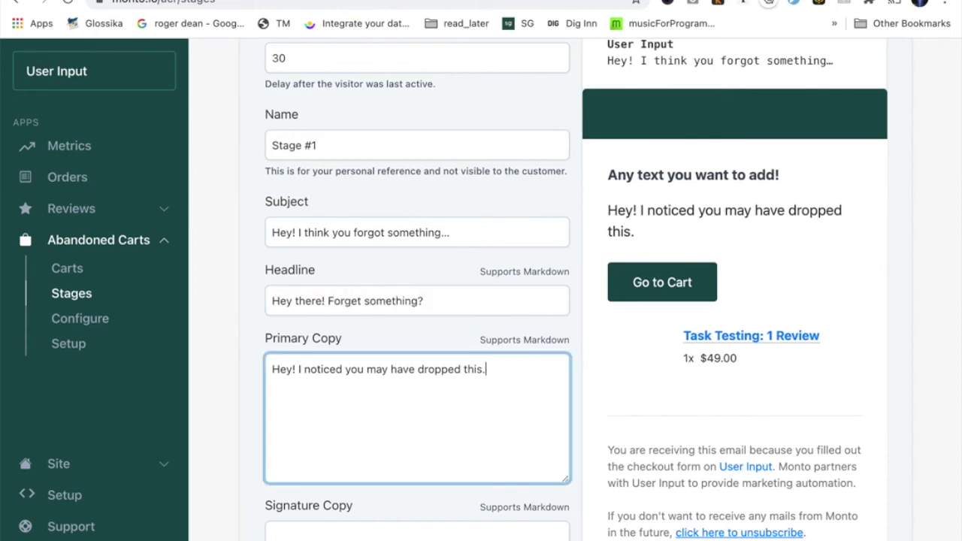
Replace the main copy with 'Different text throughout the emails your abandoners receive.'.
key("ctrl+a")
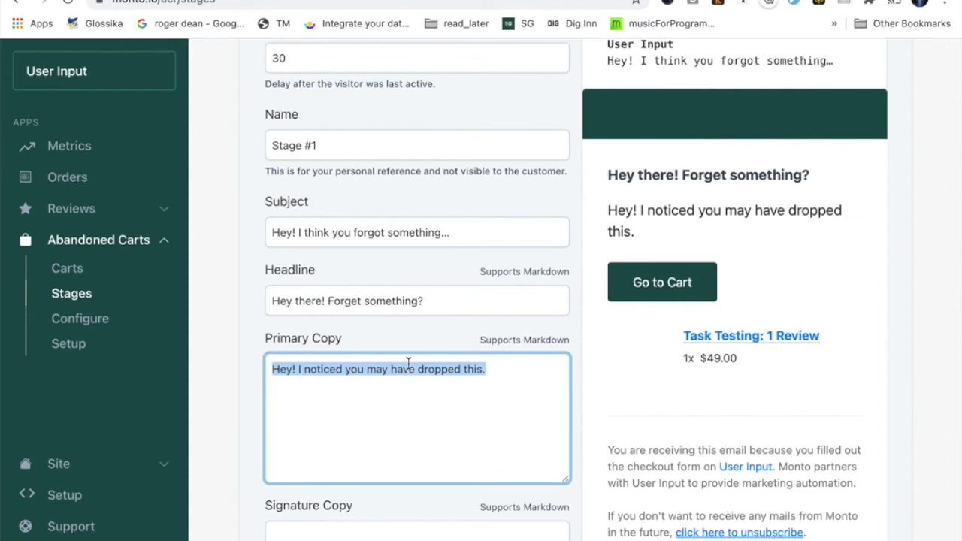
type("Different text t")
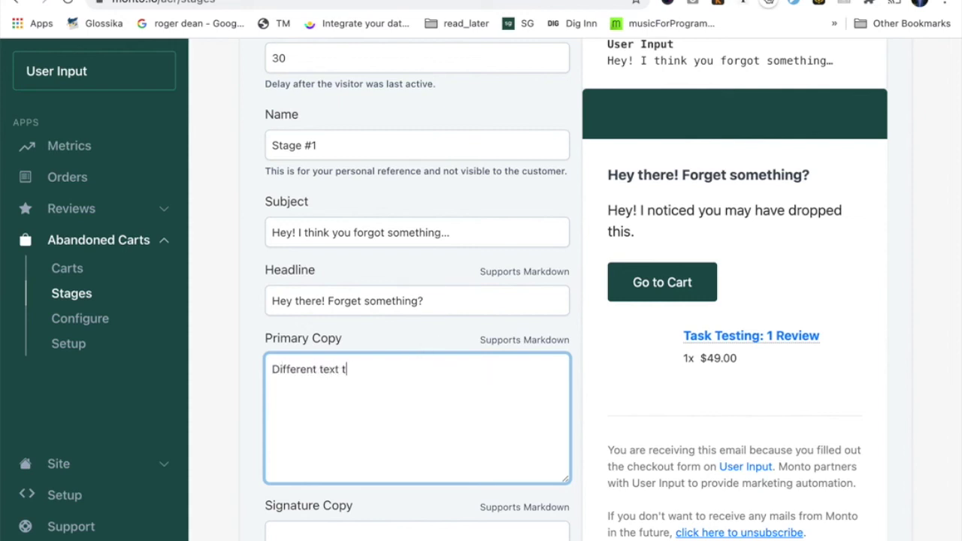
type("hroughout the emails ")
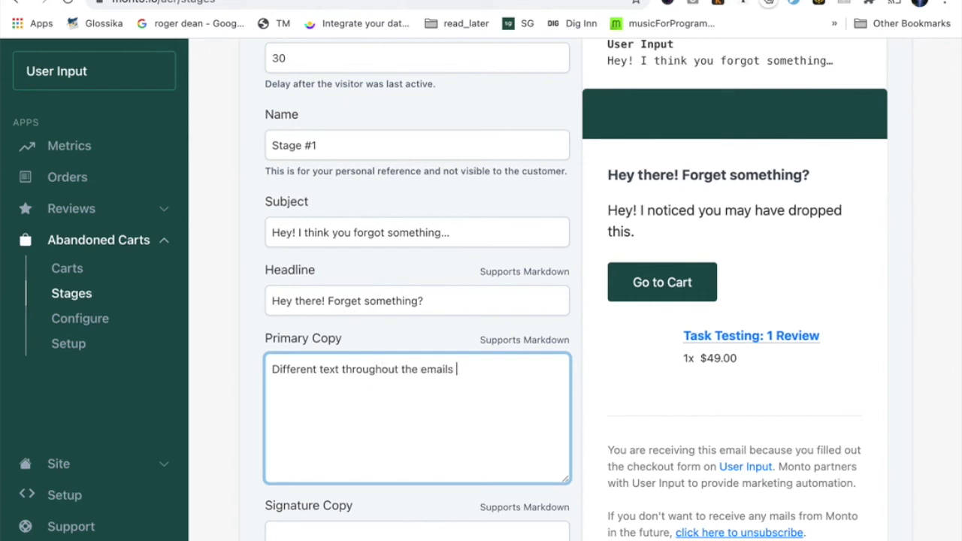
type("your abandoners receive.")
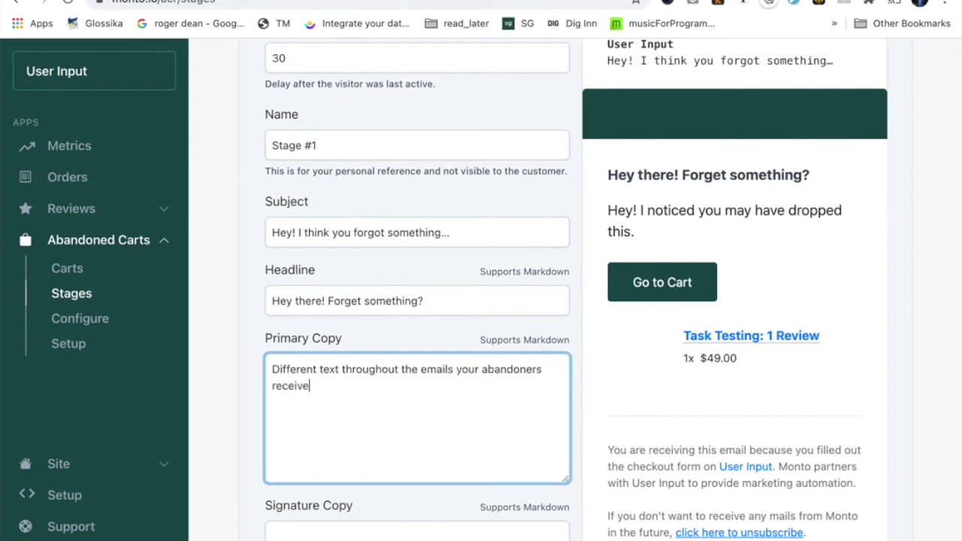
left_click(249, 449)
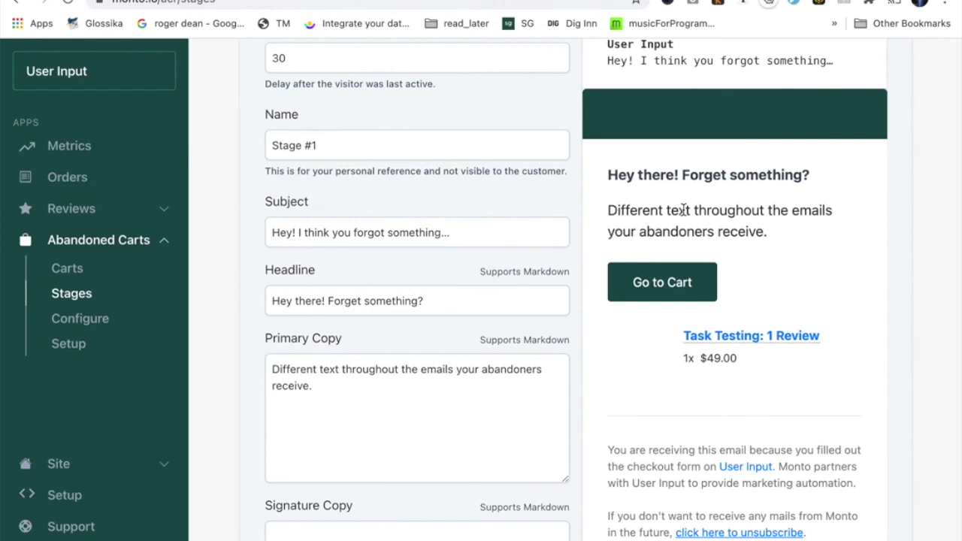
scroll(478, 395, "down", 5)
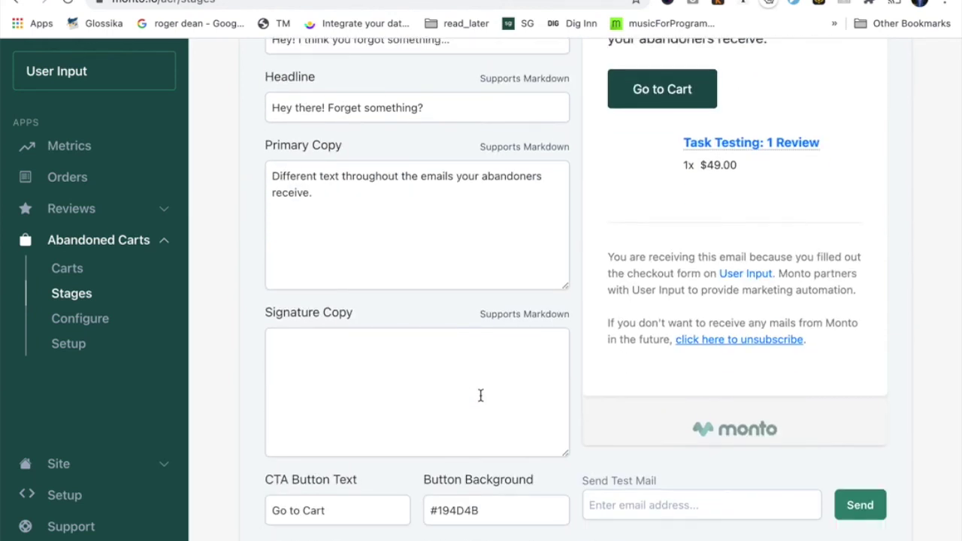
Write the signature as 'Cheers!' with the sender's name on the next line.
left_click(301, 347)
type("Cheers!")
key("Return")
key("Return")
type("Mack")
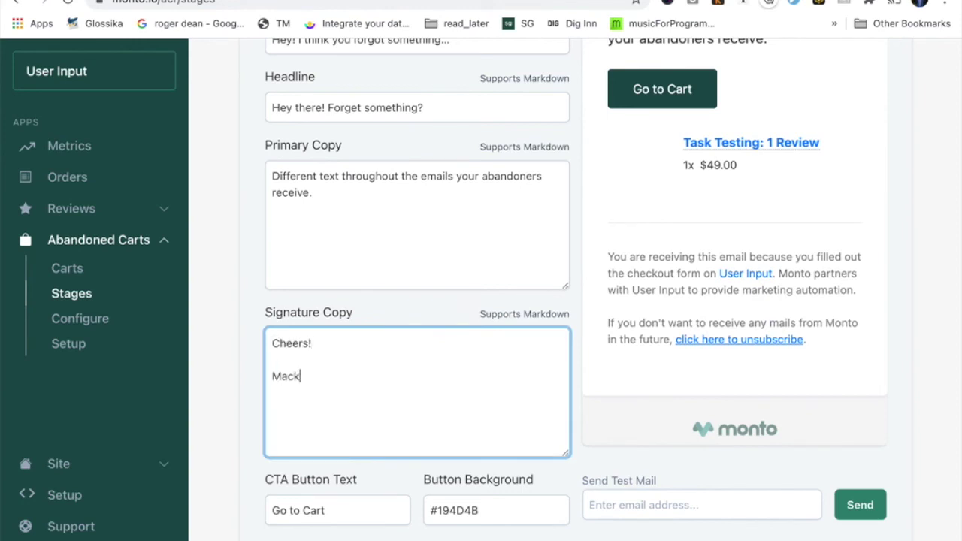
left_click(250, 375)
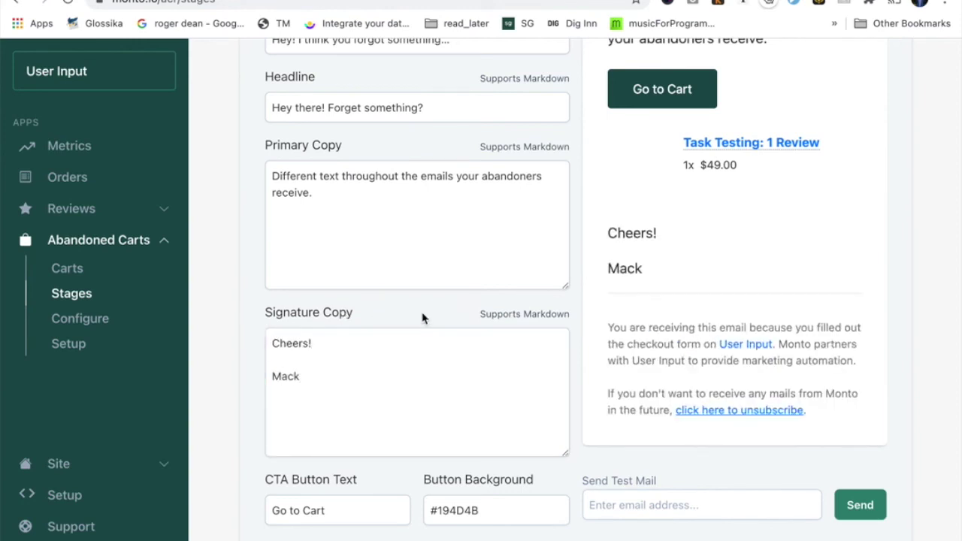
Make the sender's name bold by wrapping it in ** markers.
left_click(368, 381)
key("Home")
key("shift+End")
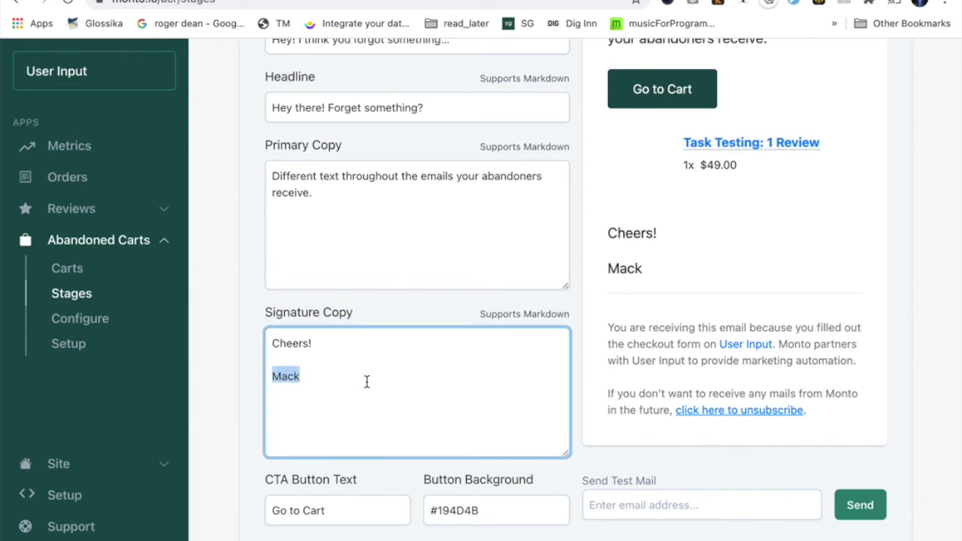
key("Left")
type("**")
key("End")
type("**")
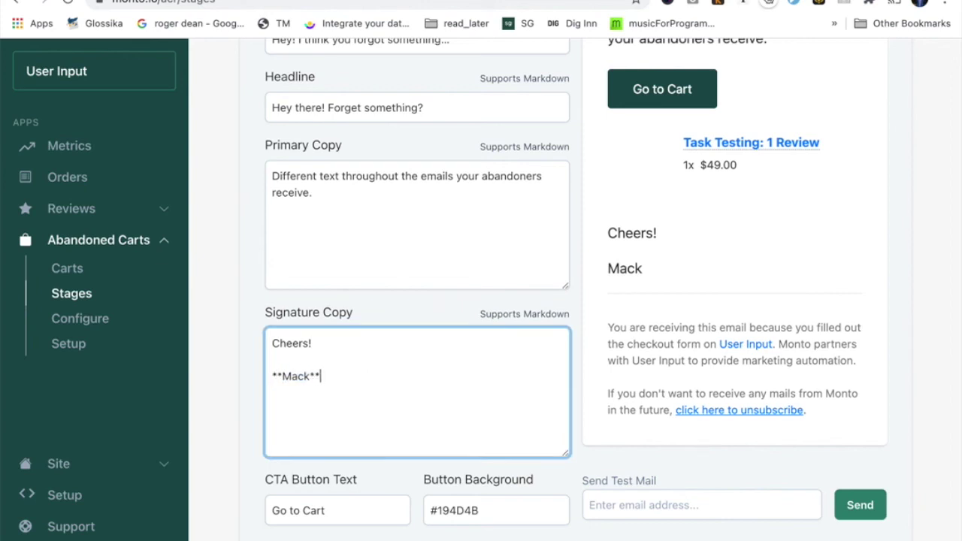
Turn 'Cheers!' into a heading by adding a leading #, and check the preview.
left_click(272, 343)
type("#")
key("Down")
key("Down")
key("End")
left_click(252, 453)
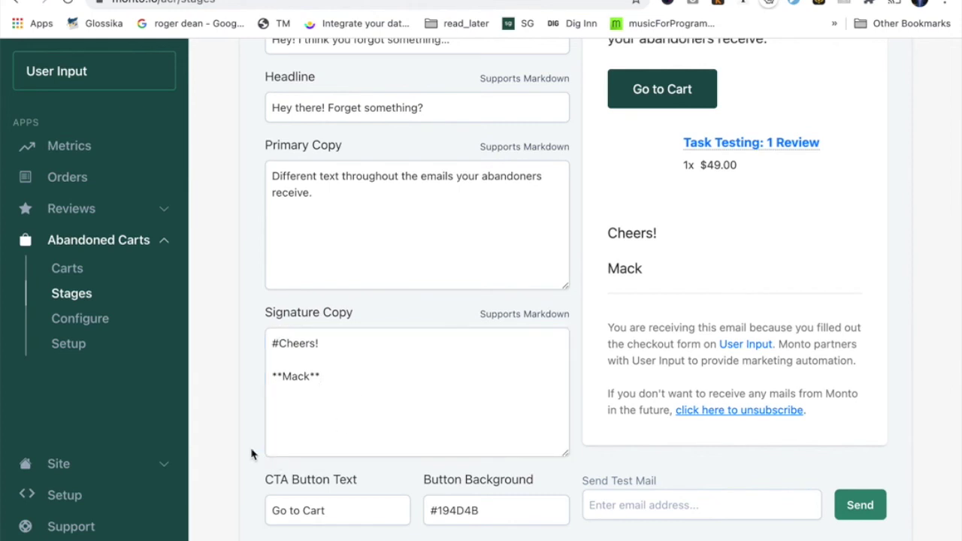
left_click(281, 342)
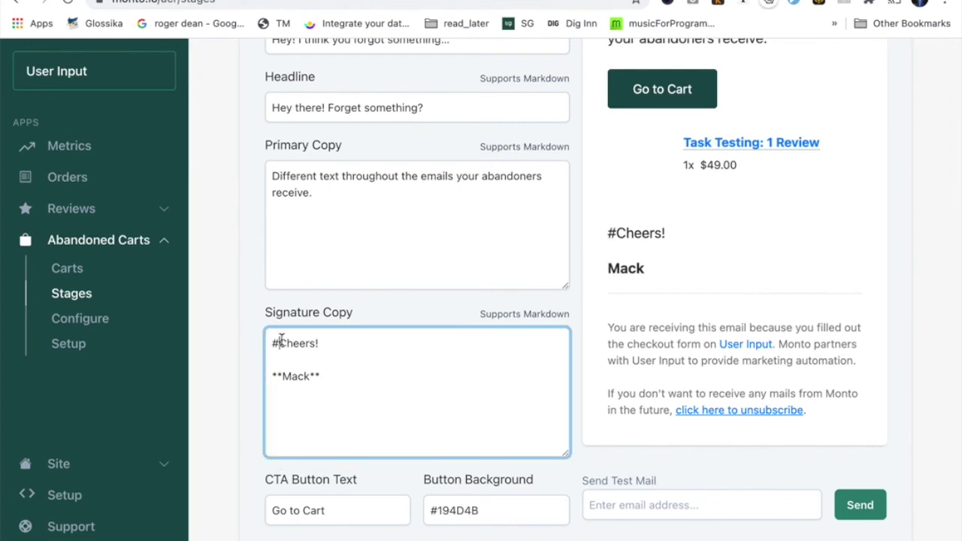
left_click(255, 381)
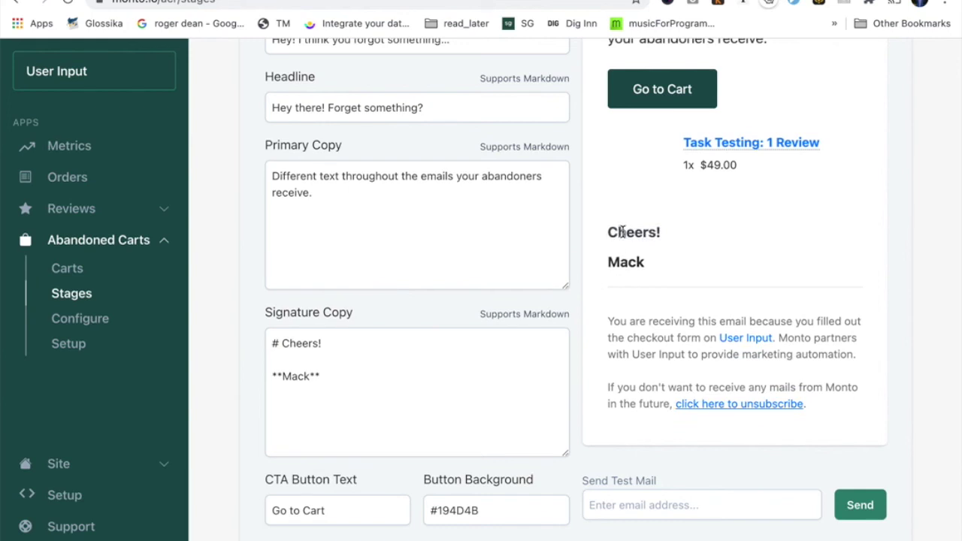
scroll(622, 232, "down", 2)
scroll(622, 231, "up", 2)
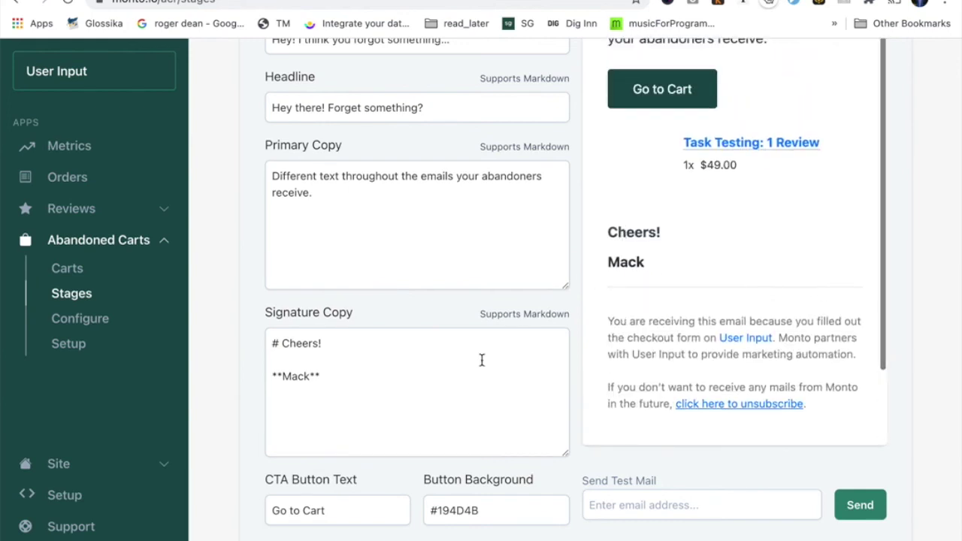
scroll(481, 361, "down", 4)
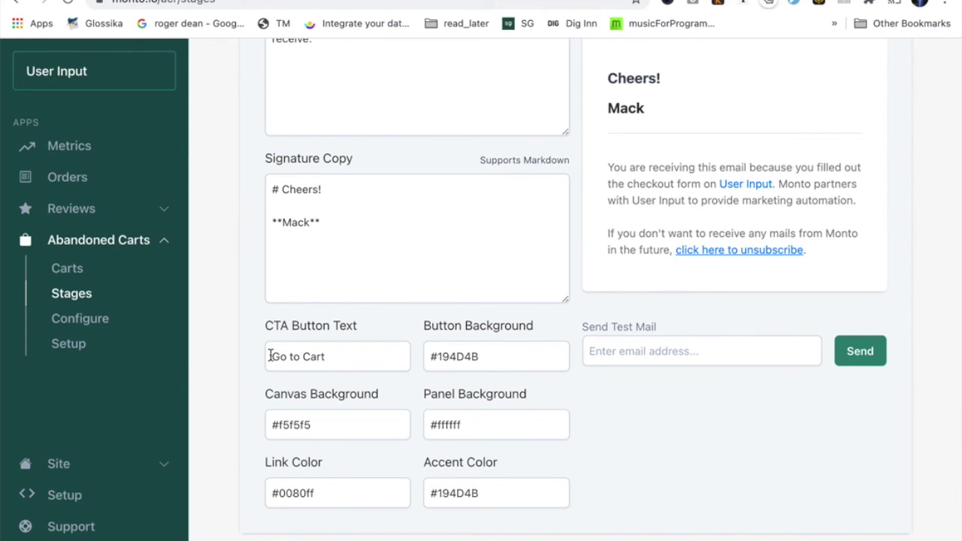
Change the call-to-action button text to 'Get it!'.
scroll(537, 163, "up", 3)
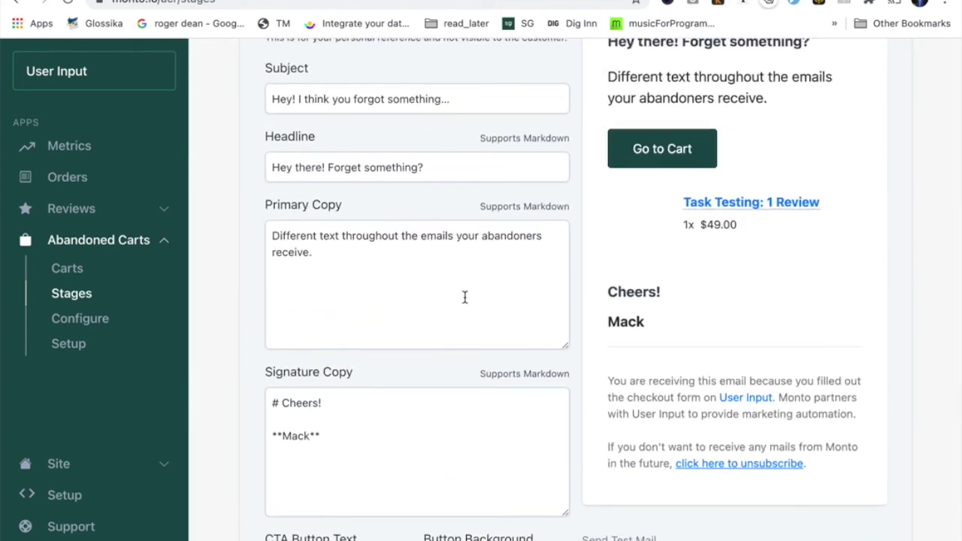
scroll(463, 296, "down", 3)
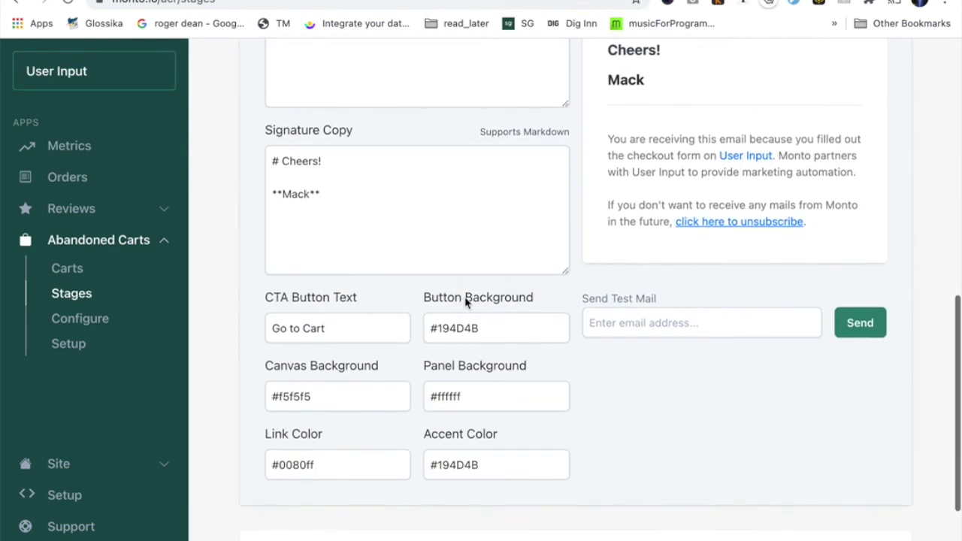
triple_click(331, 327)
type("Get it")
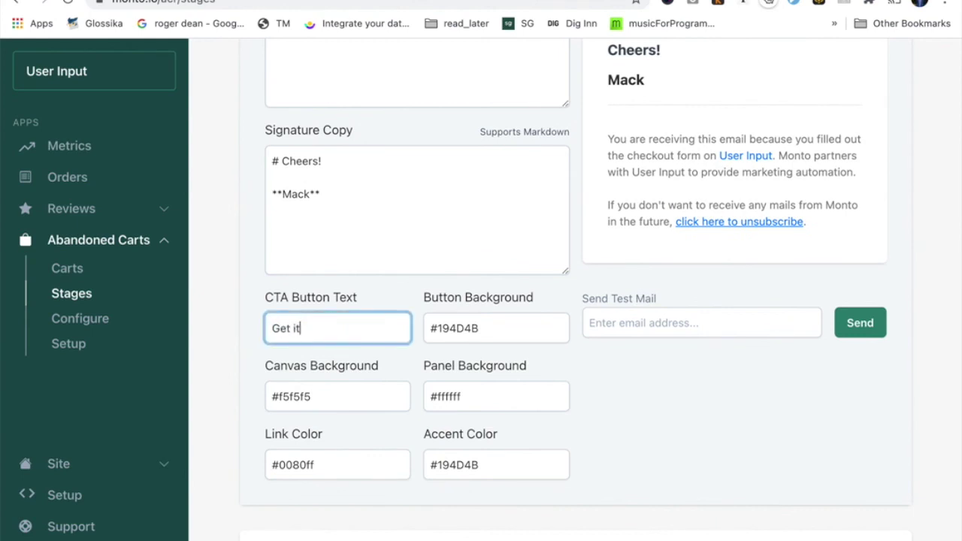
type("!")
left_click(254, 388)
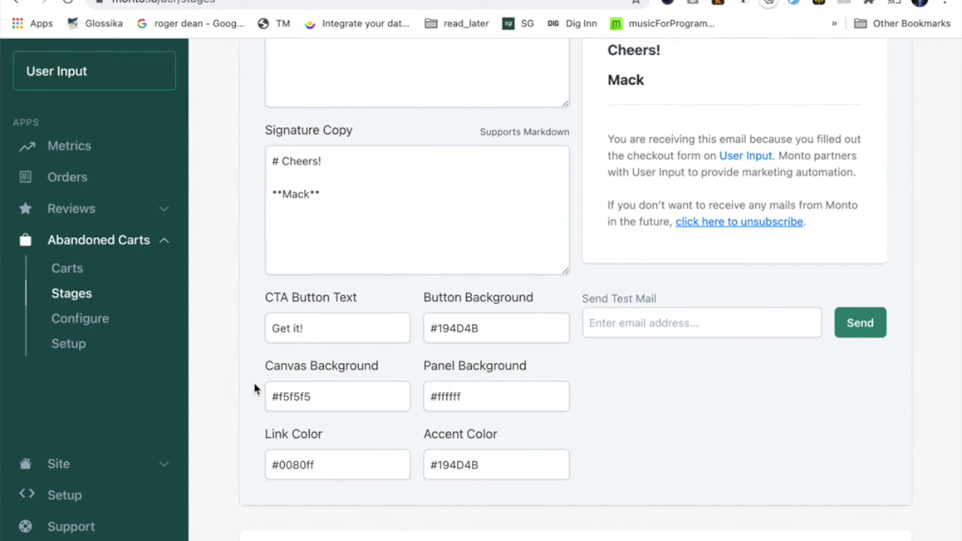
Inspect the button background colour code, leaving it at #194D4B.
left_click(493, 329)
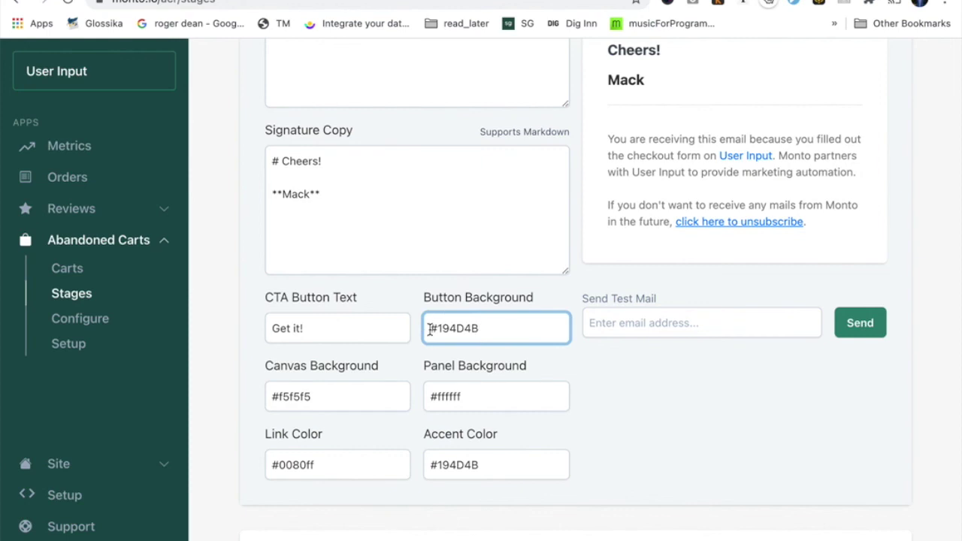
left_click_drag(435, 329, 498, 328)
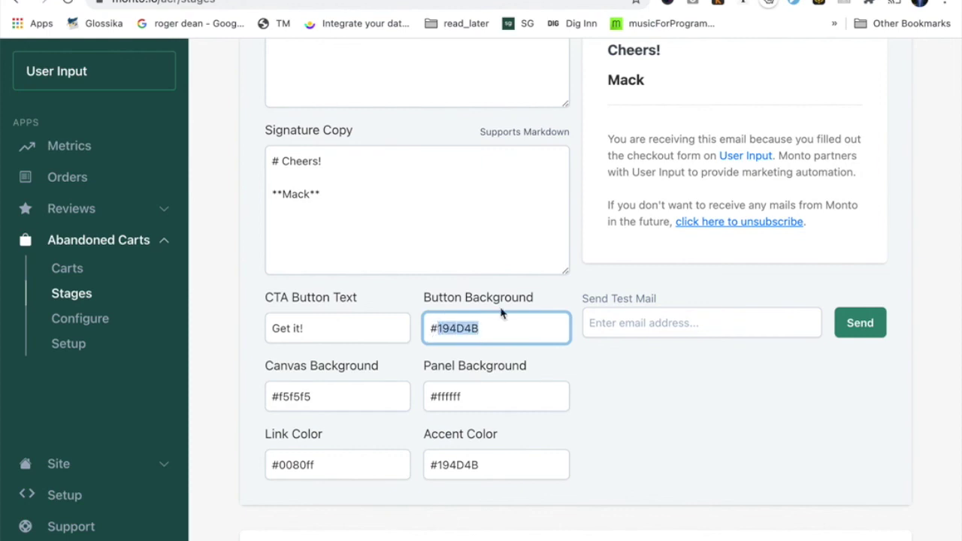
scroll(511, 286, "up", 5)
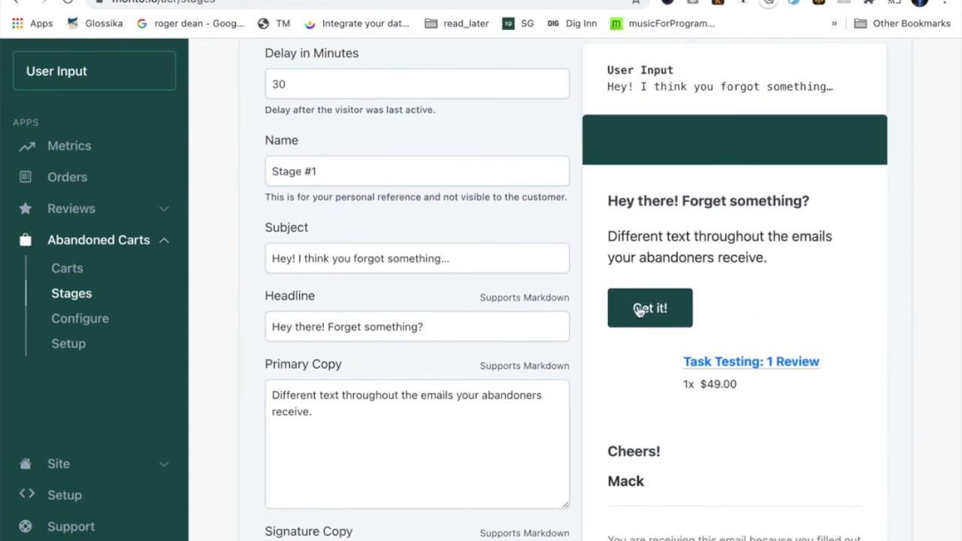
scroll(502, 462, "down", 3)
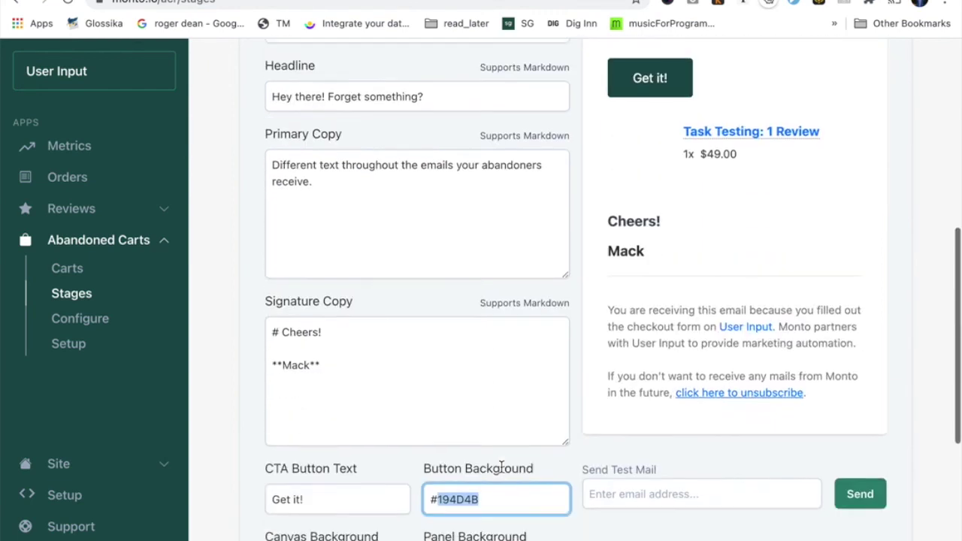
left_click(573, 451)
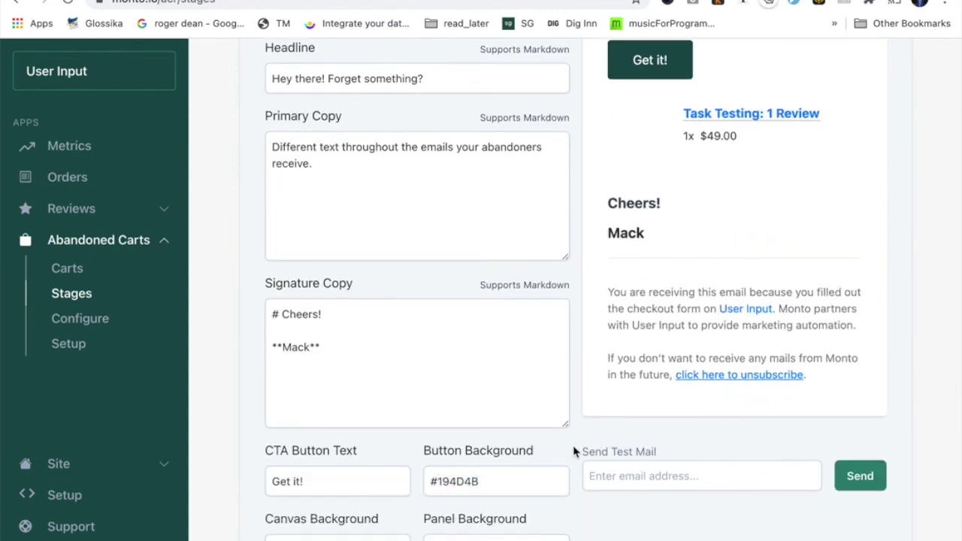
Start entering a test email address, then dismiss the saved-address suggestions.
left_click(616, 476)
left_click(635, 522)
scroll(626, 517, "up", 1)
scroll(626, 517, "up", 10)
Close the stage editor, expand and collapse Stage #1, then go to the install setup page.
key("Escape")
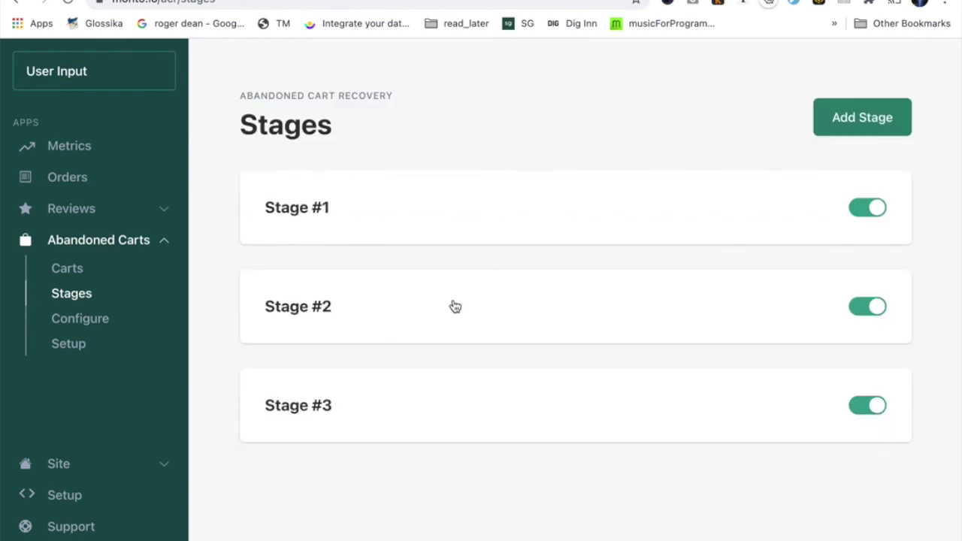
left_click(451, 230)
left_click(451, 230)
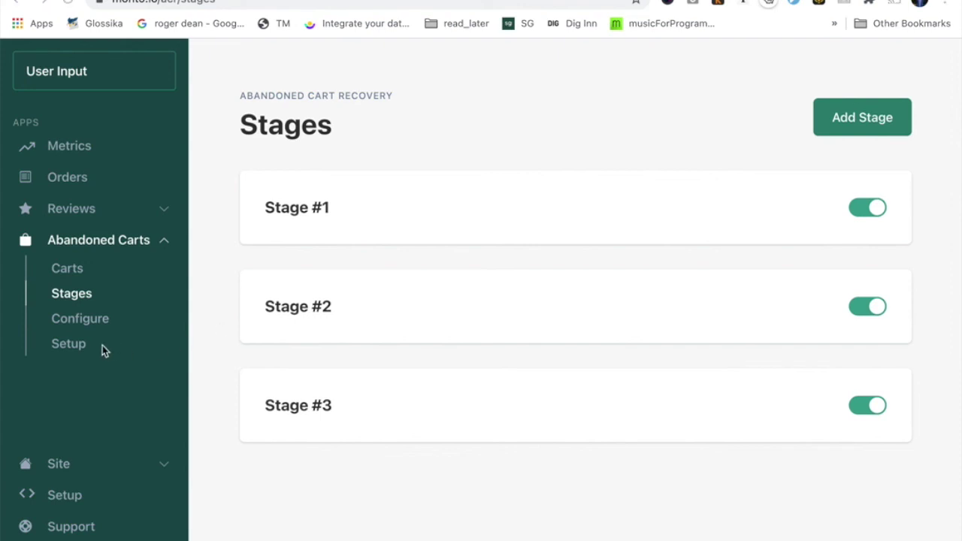
left_click(70, 347)
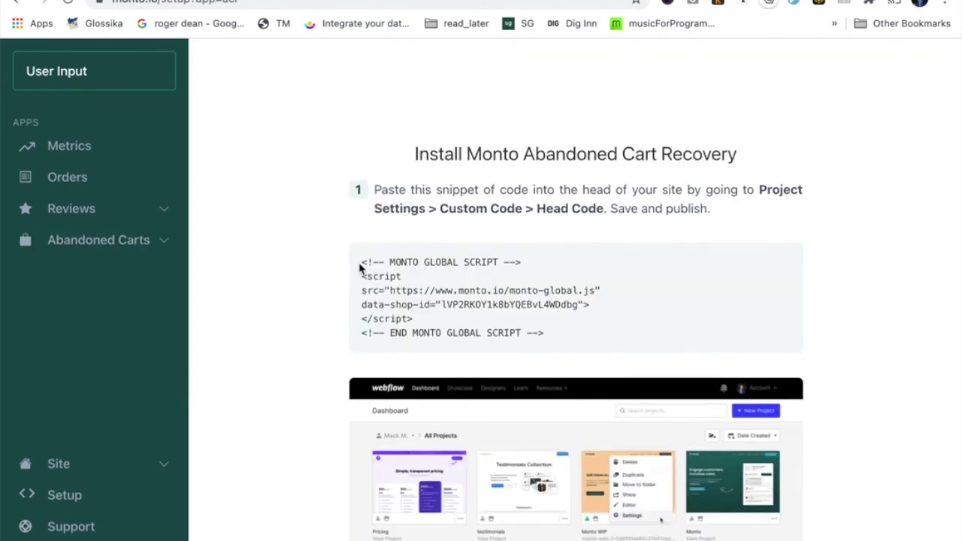
Select and review the Monto install script snippet, then open the Abandoned Carts > Carts overview.
scroll(590, 509, "down", 5)
scroll(593, 508, "up", 5)
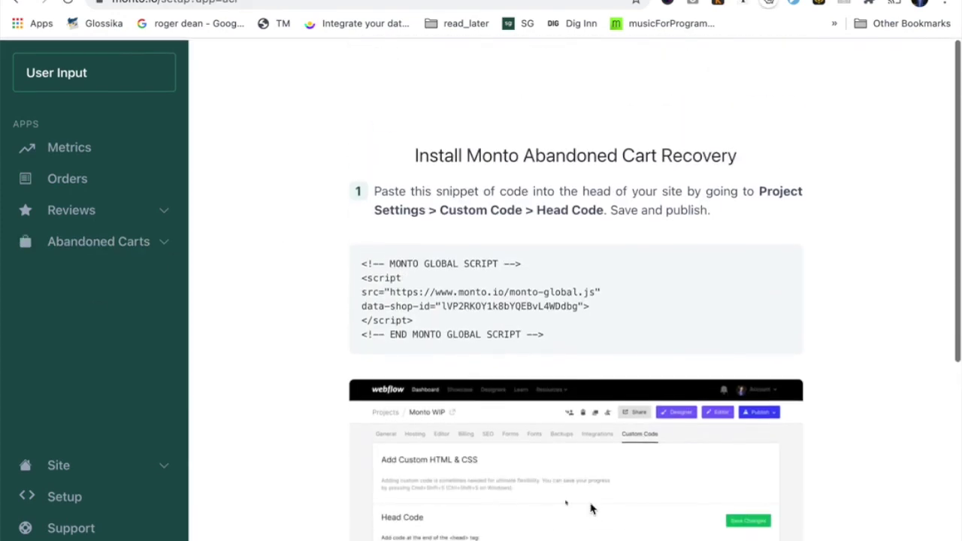
left_click_drag(361, 258, 624, 345)
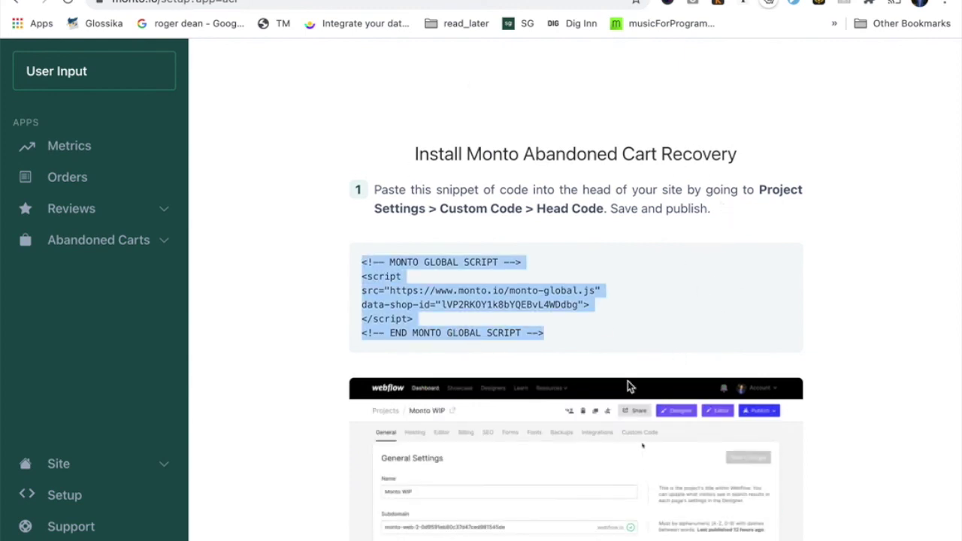
scroll(629, 384, "down", 3)
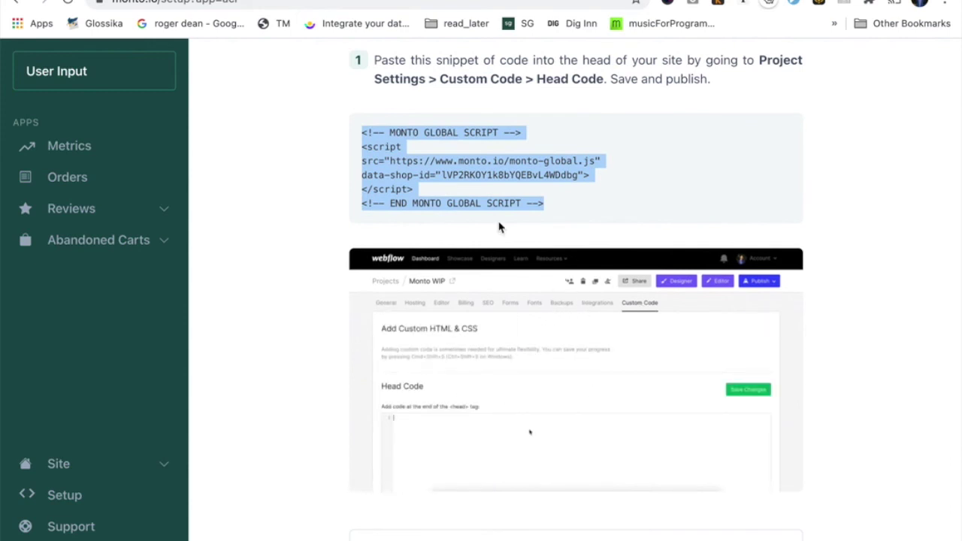
left_click(576, 211)
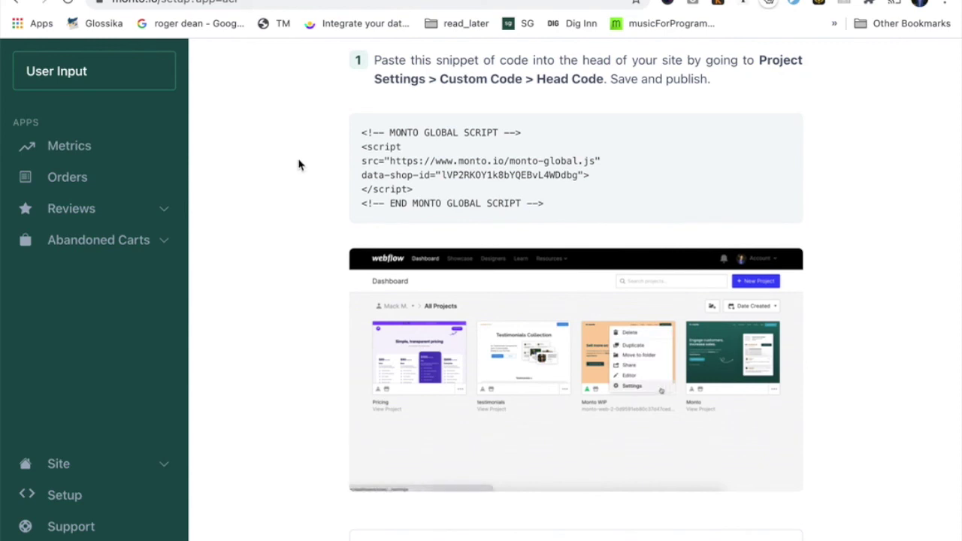
scroll(278, 199, "up", 3)
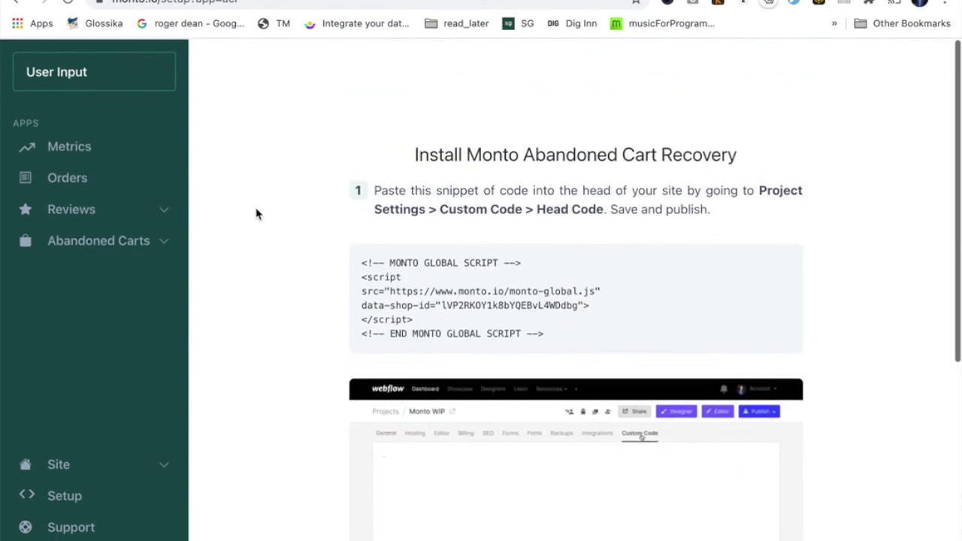
left_click(126, 244)
left_click(75, 270)
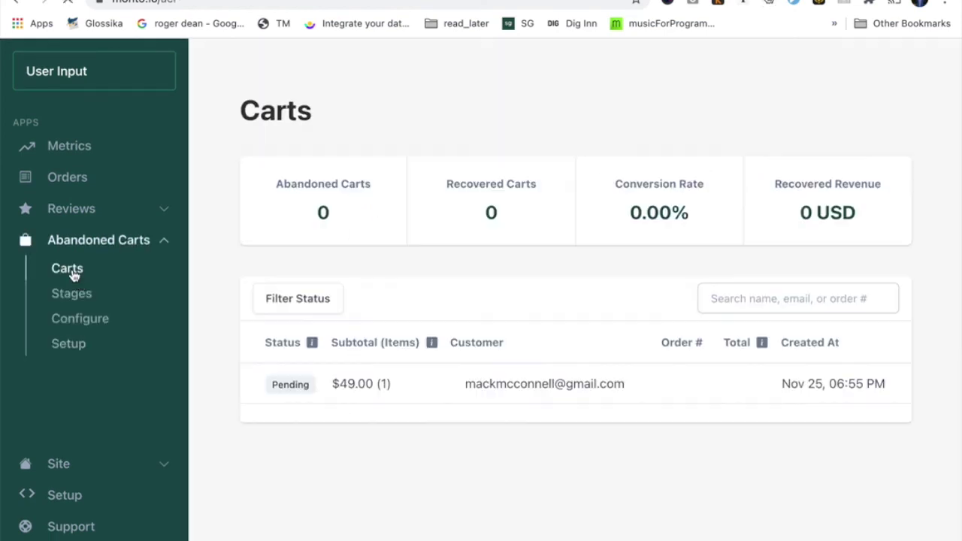